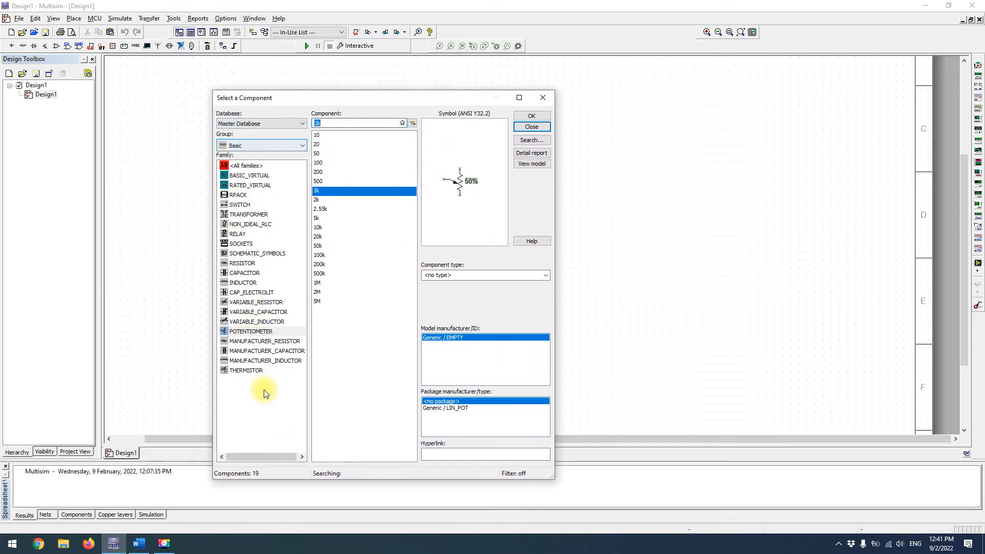
Place a 10k potentiometer from the Basic group on the schematic and finish placing components
{"action": "left_click", "coordinate": [250, 343]}
{"action": "left_click", "coordinate": [250, 332]}
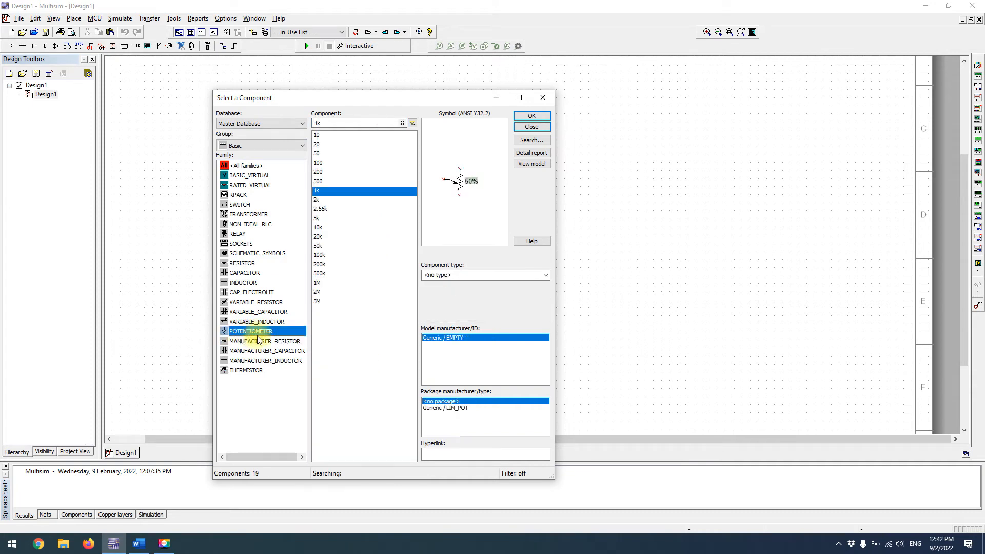
{"action": "left_click", "coordinate": [324, 228]}
{"action": "left_click", "coordinate": [532, 115]}
{"action": "left_click", "coordinate": [313, 283]}
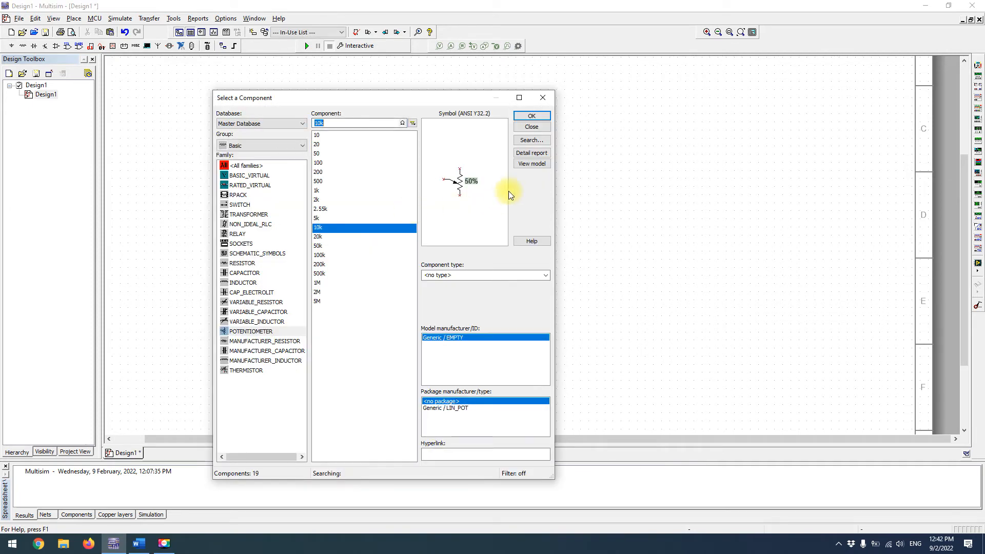
{"action": "left_click", "coordinate": [526, 130]}
Flip the 10k potentiometer vertically
{"action": "left_click", "coordinate": [293, 296]}
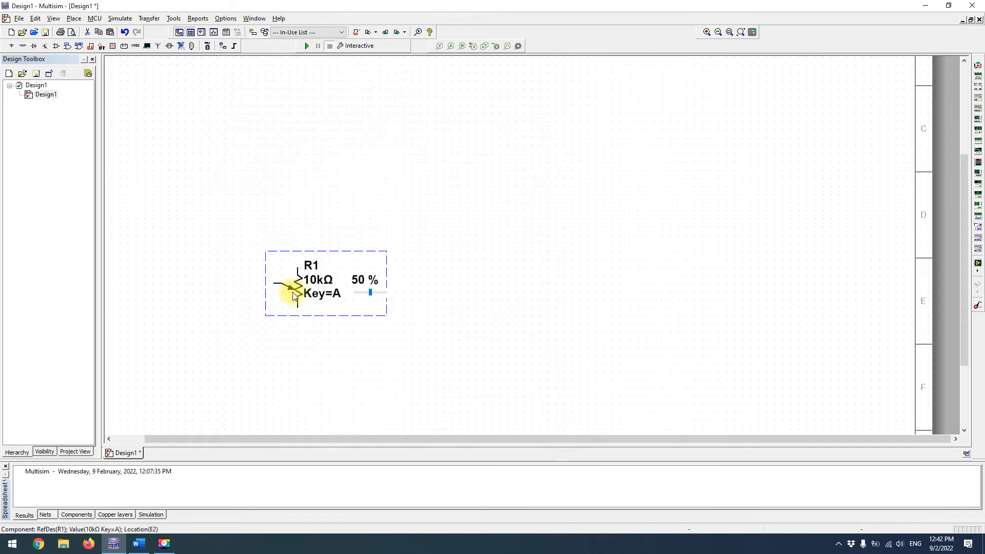
{"action": "key", "text": "alt+y"}
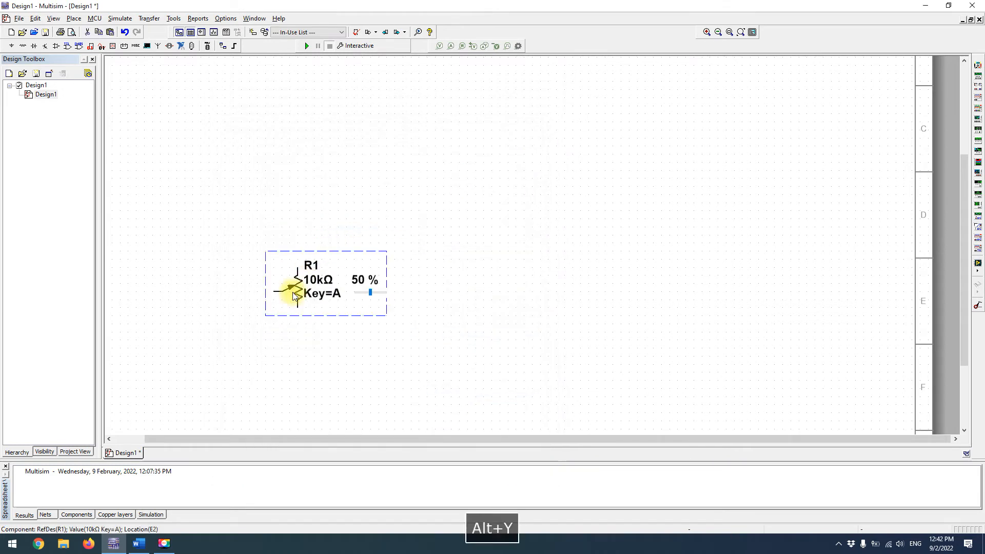
{"action": "left_click", "coordinate": [455, 176]}
{"action": "left_click", "coordinate": [311, 146]}
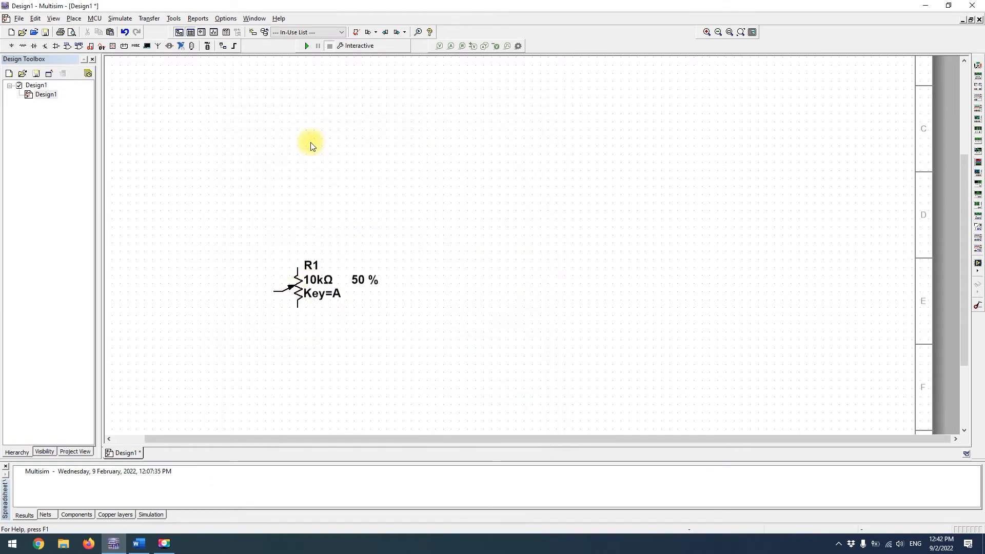
Place a 1k resistor from the Basic group above the potentiometer
{"action": "right_click", "coordinate": [297, 152]}
{"action": "left_click", "coordinate": [292, 152]}
{"action": "key", "text": "ctrl+w"}
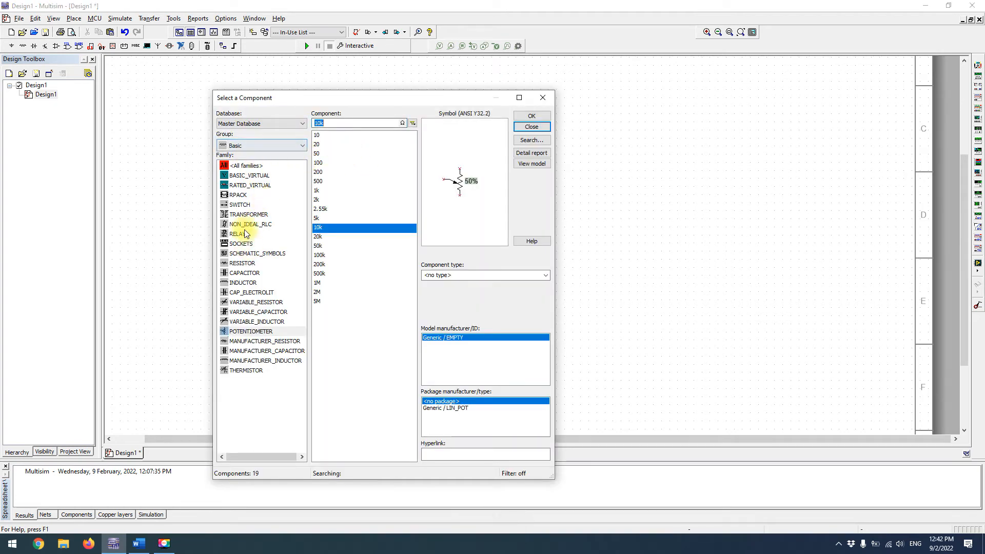
{"action": "left_click", "coordinate": [242, 263]}
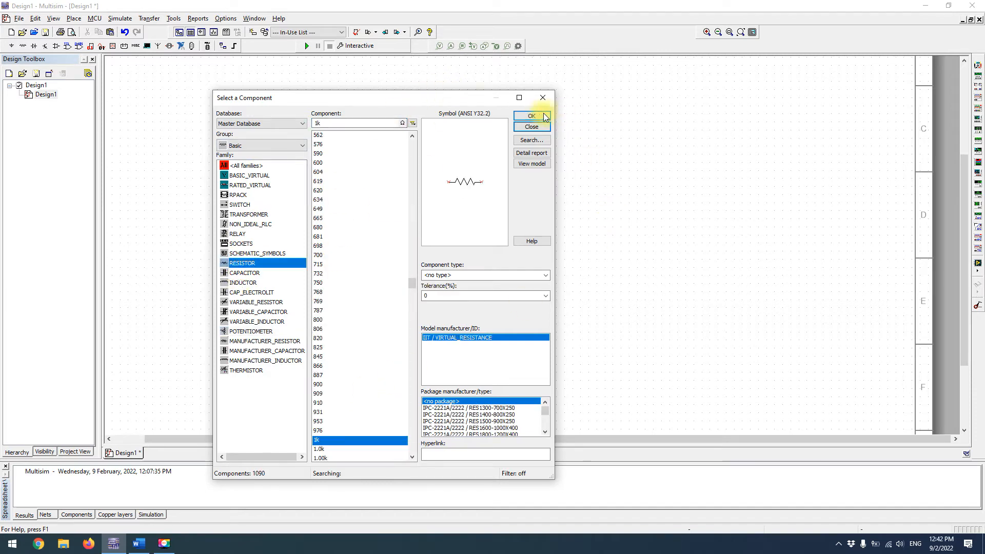
{"action": "left_click", "coordinate": [545, 117]}
{"action": "left_click", "coordinate": [352, 174]}
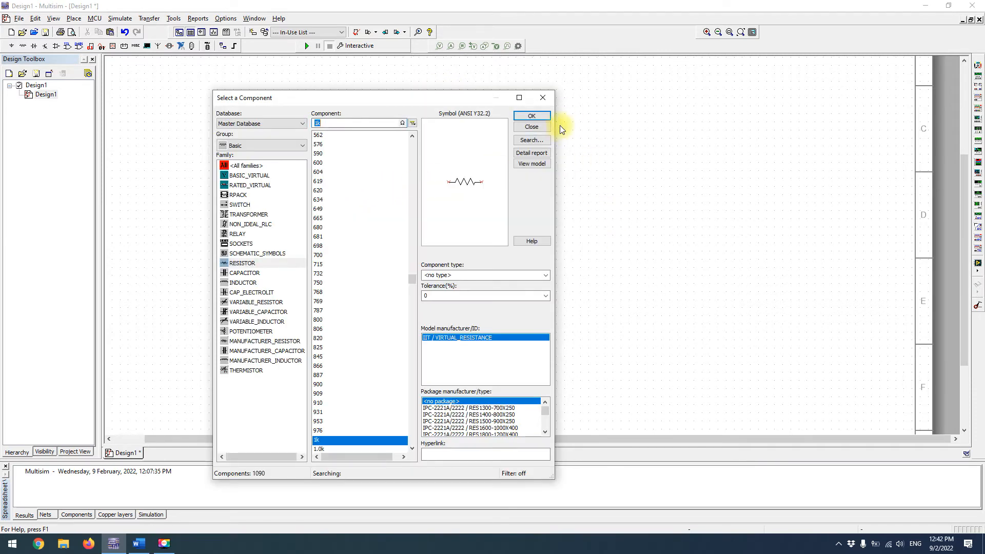
{"action": "left_click", "coordinate": [532, 127]}
{"action": "left_click", "coordinate": [385, 175]}
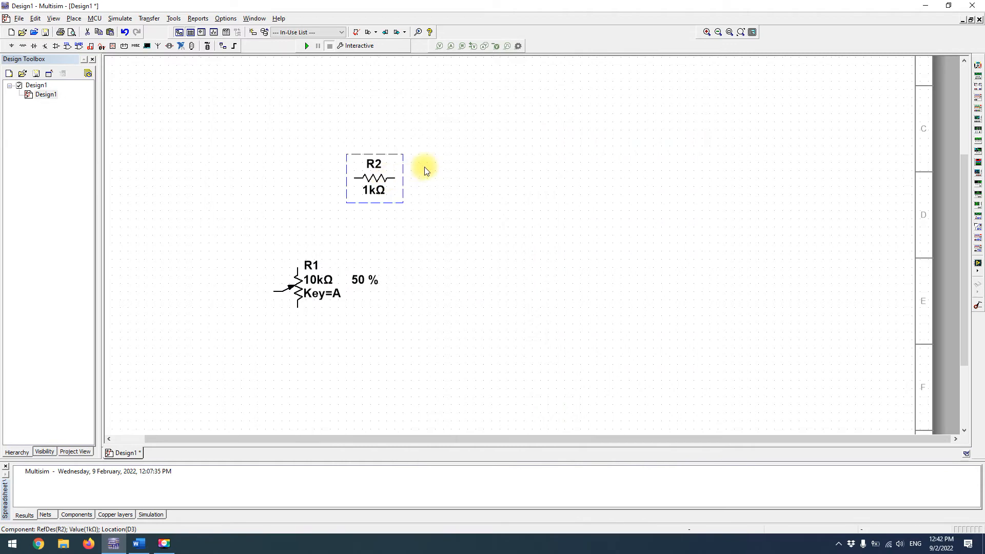
Change the potentiometer's reference designator to Rx
{"action": "left_click", "coordinate": [299, 283]}
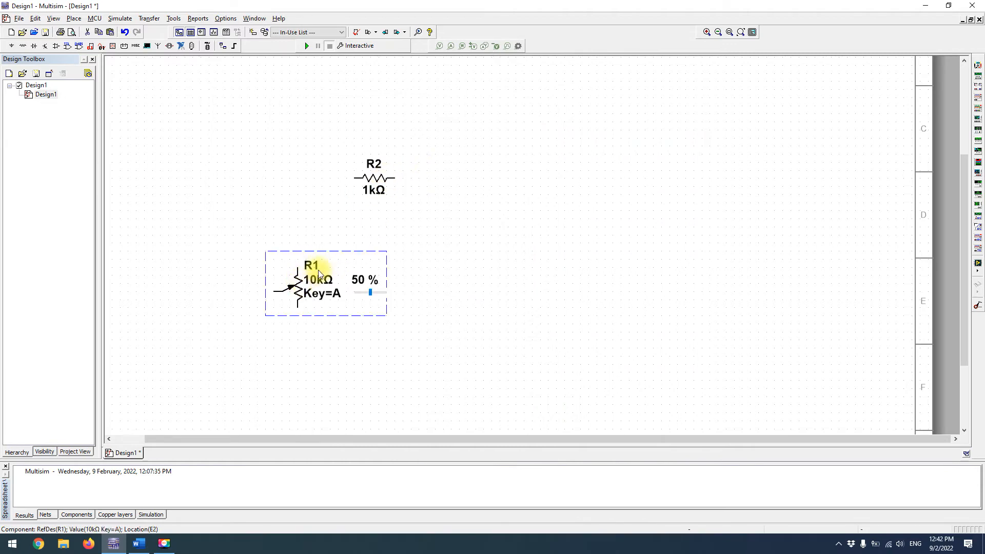
{"action": "double_click", "coordinate": [315, 270]}
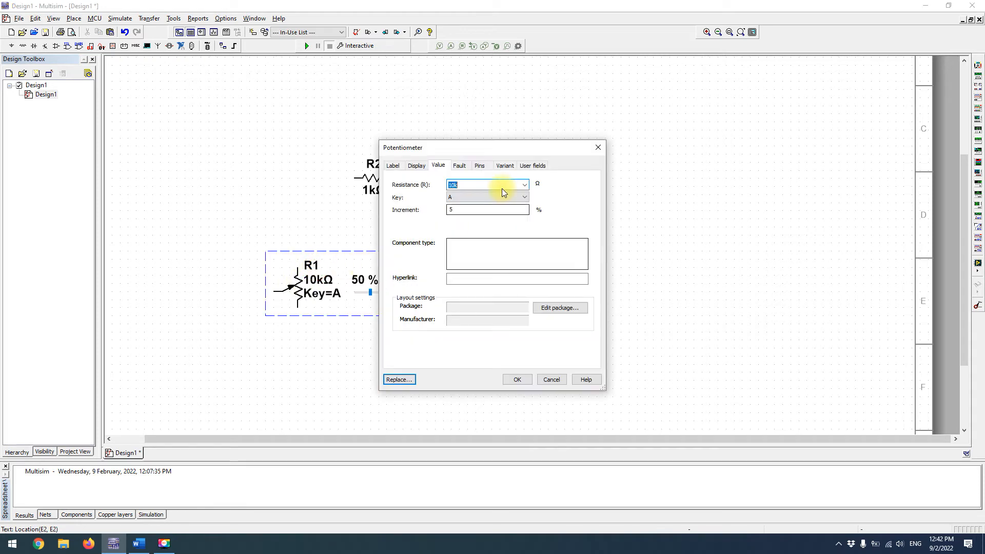
{"action": "left_click", "coordinate": [598, 147]}
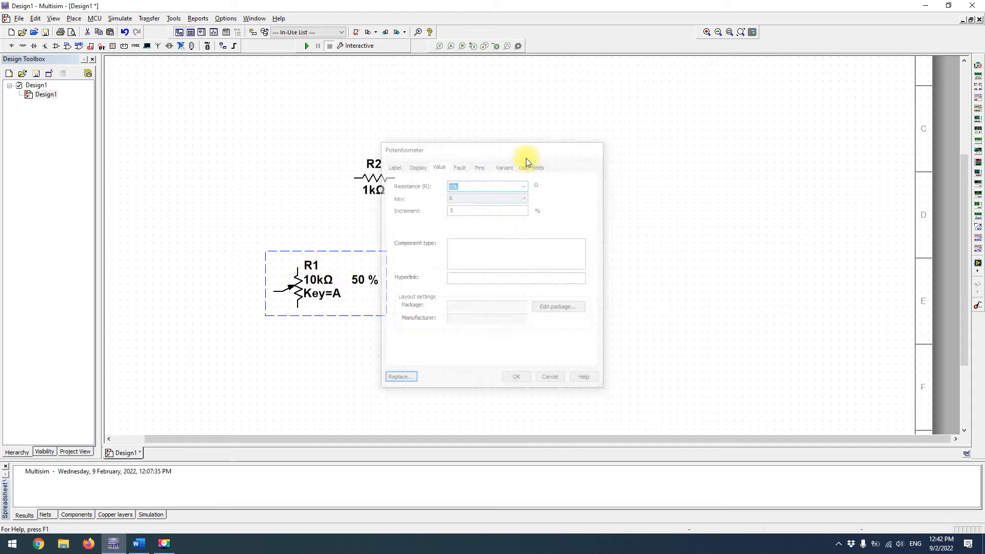
{"action": "left_click", "coordinate": [295, 270]}
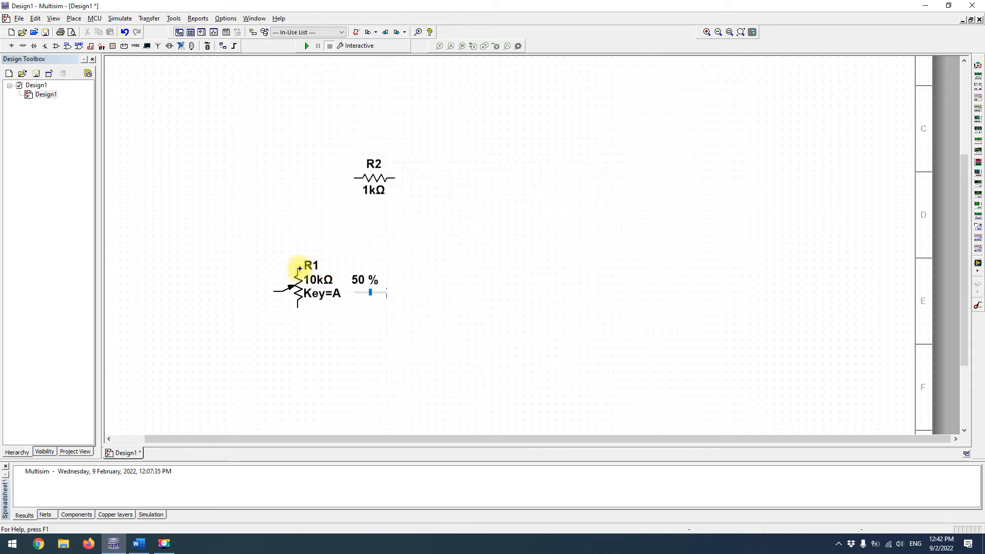
{"action": "key", "text": "Escape"}
{"action": "double_click", "coordinate": [318, 274]}
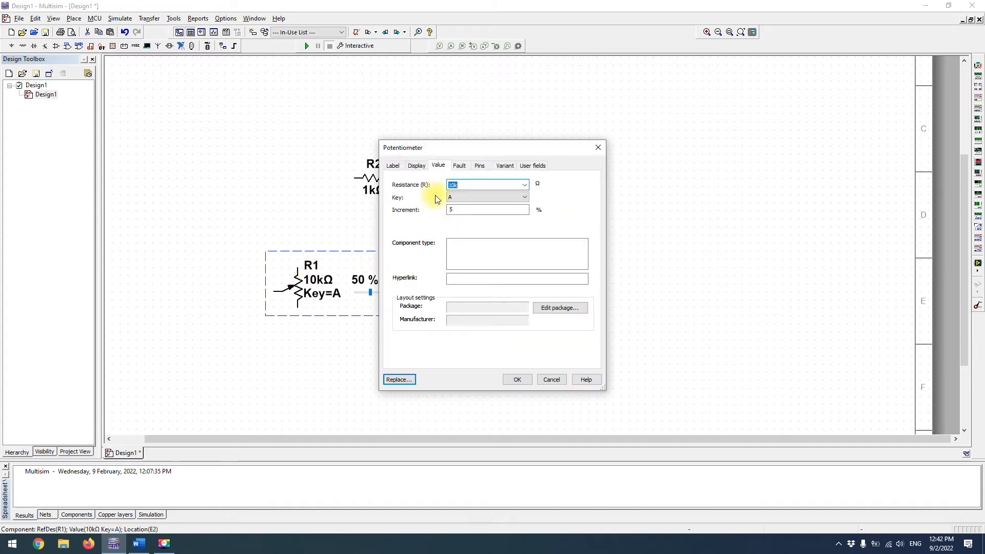
{"action": "left_click", "coordinate": [399, 167]}
{"action": "left_click", "coordinate": [411, 195]}
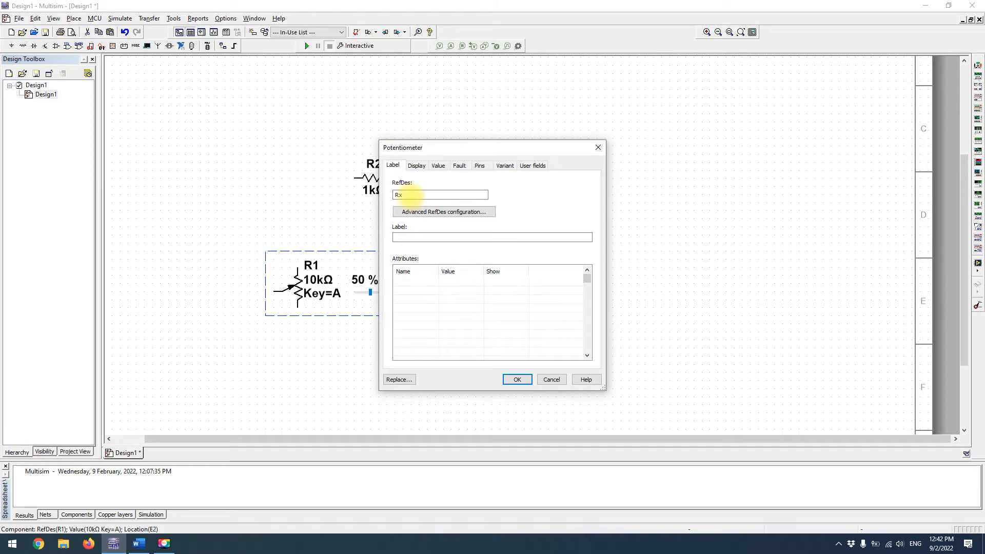
{"action": "key", "text": "Return"}
Change the 1k resistor's reference designator to R1
{"action": "left_click", "coordinate": [378, 176]}
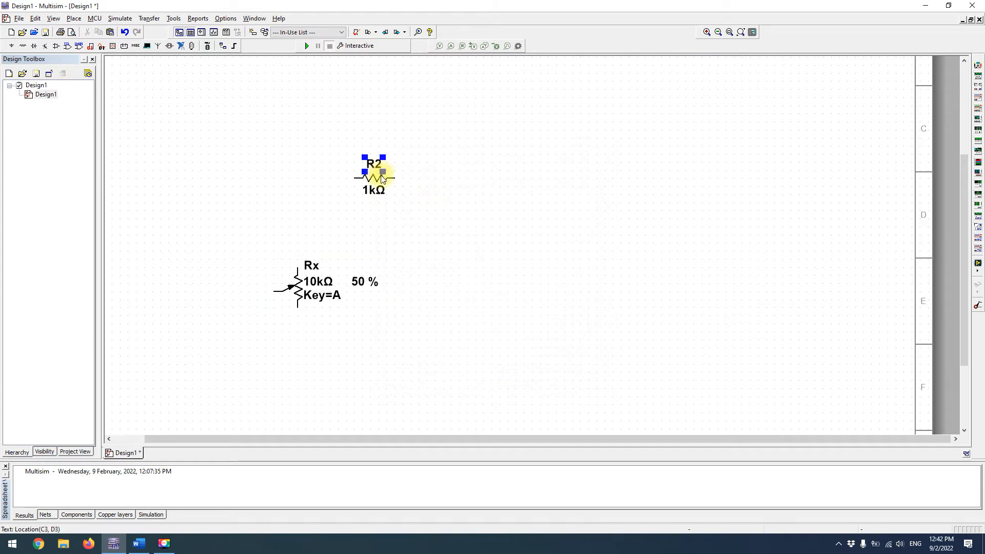
{"action": "double_click", "coordinate": [377, 166]}
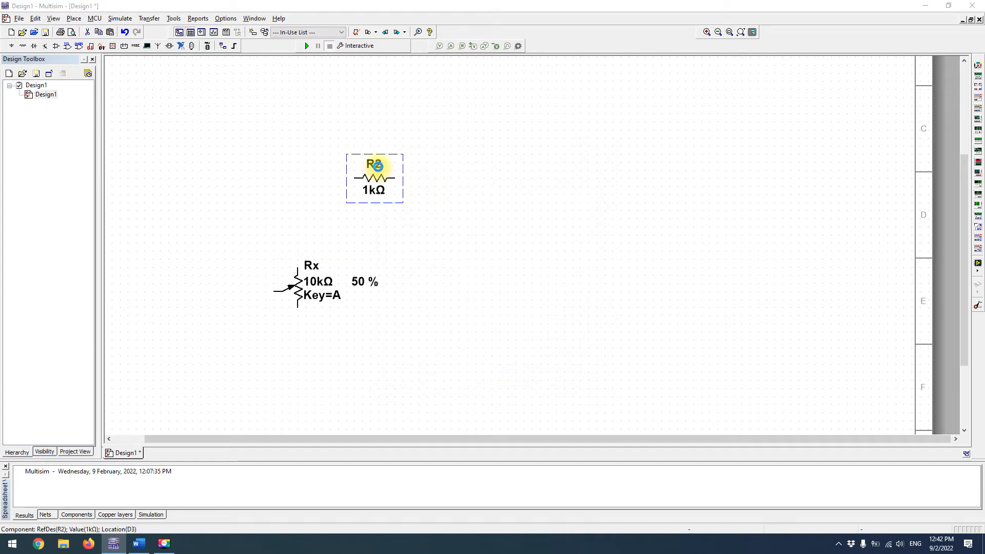
{"action": "double_click", "coordinate": [396, 195]}
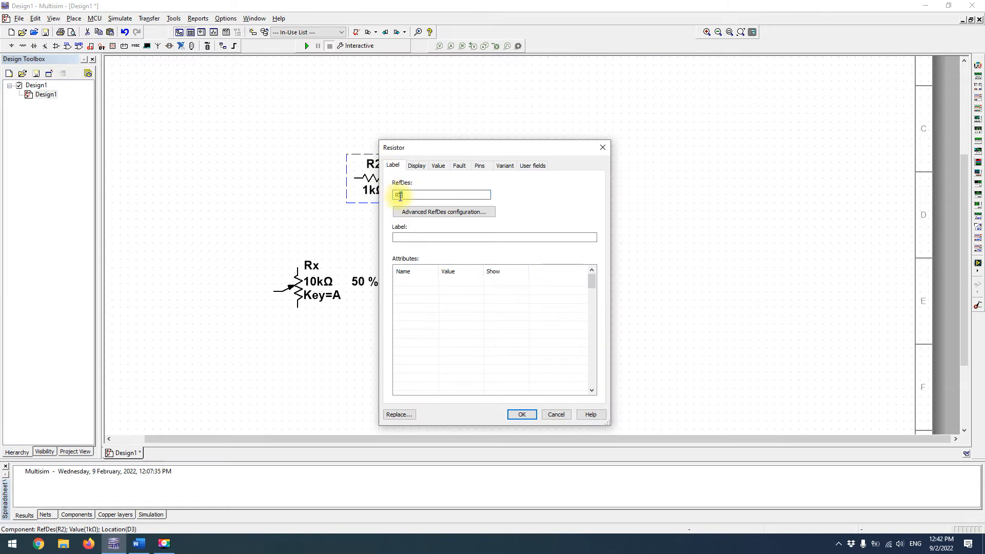
{"action": "type", "text": "R1"}
{"action": "key", "text": "Return"}
Rotate resistor R1 90 degrees to stand vertically and move it directly above the potentiometer Rx
{"action": "left_click", "coordinate": [386, 178]}
{"action": "key", "text": "ctrl+r"}
{"action": "left_click_drag", "start_coordinate": [373, 186], "coordinate": [302, 207]}
{"action": "left_click", "coordinate": [293, 195]}
Copy R1 and paste two copies stacked vertically, one beside R1 and one beside Rx
{"action": "key", "text": "ctrl+c"}
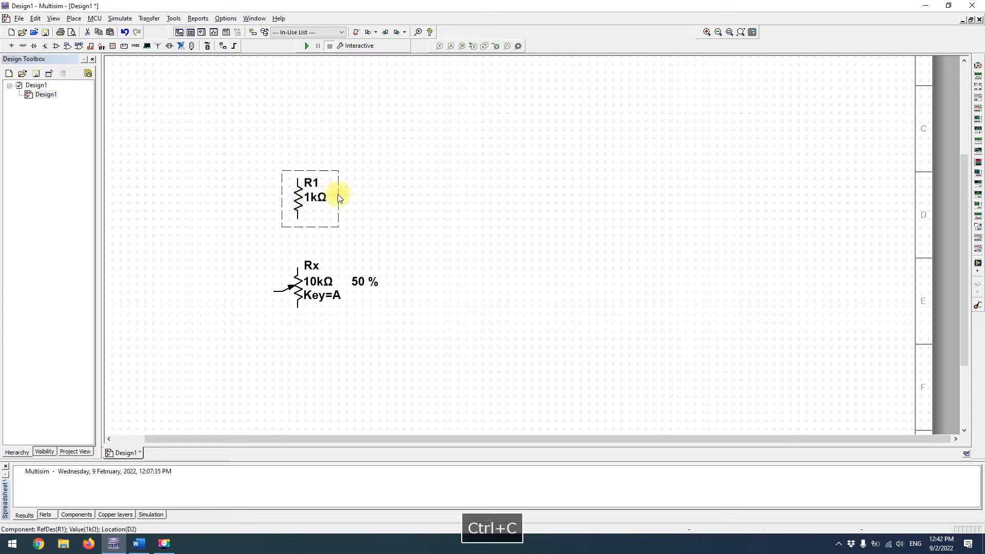
{"action": "left_click", "coordinate": [428, 218]}
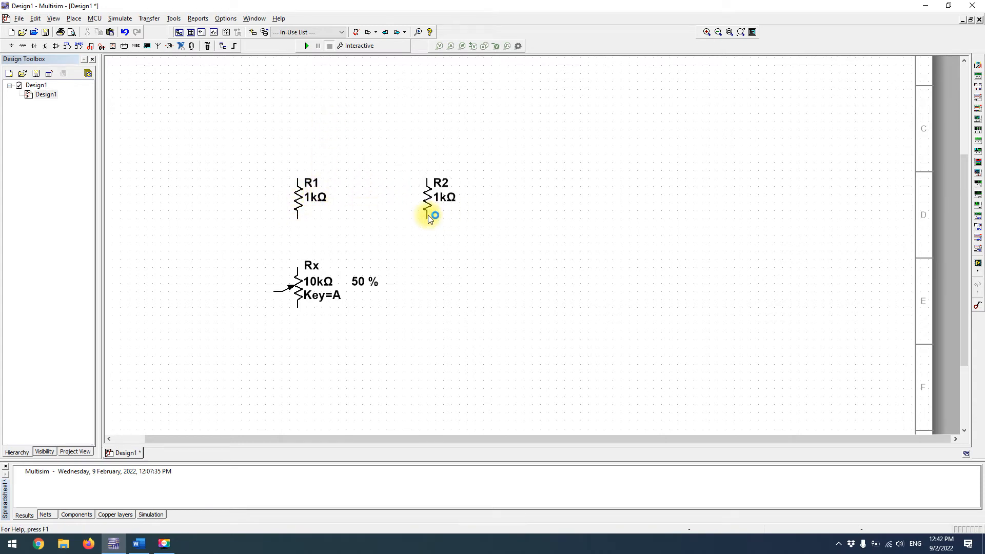
{"action": "key", "text": "ctrl+v"}
{"action": "left_click", "coordinate": [430, 299]}
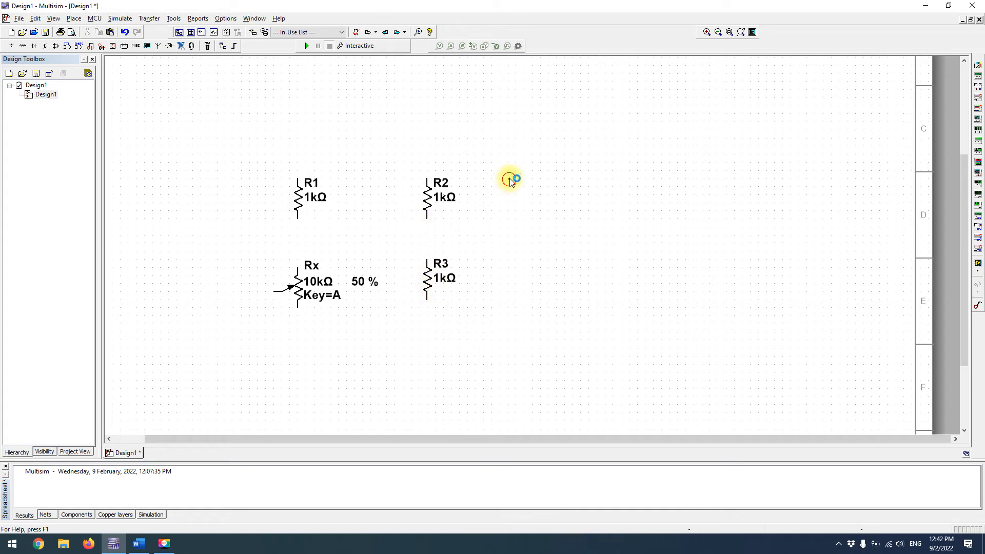
Set the resistance of R2 to 2k
{"action": "double_click", "coordinate": [429, 202]}
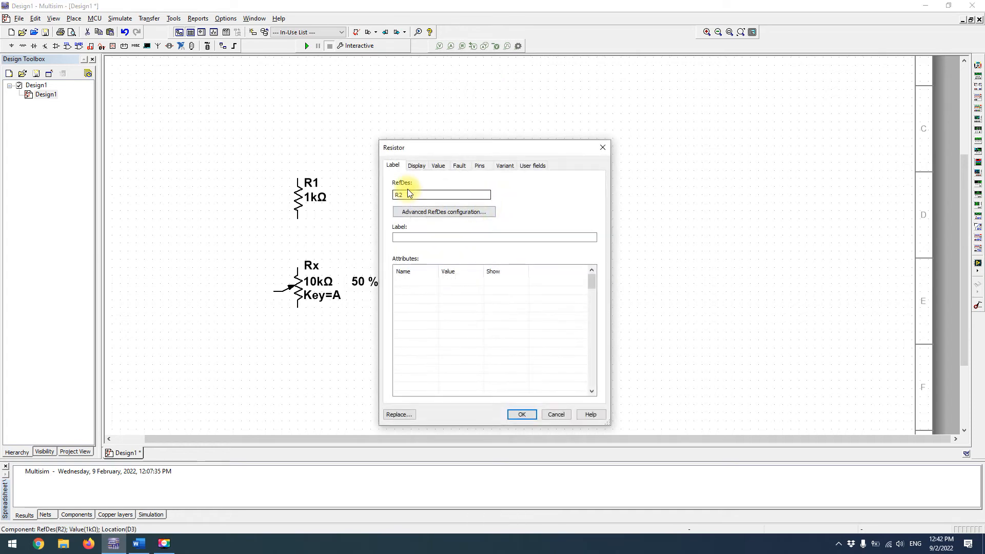
{"action": "left_click", "coordinate": [405, 195]}
{"action": "left_click", "coordinate": [437, 166]}
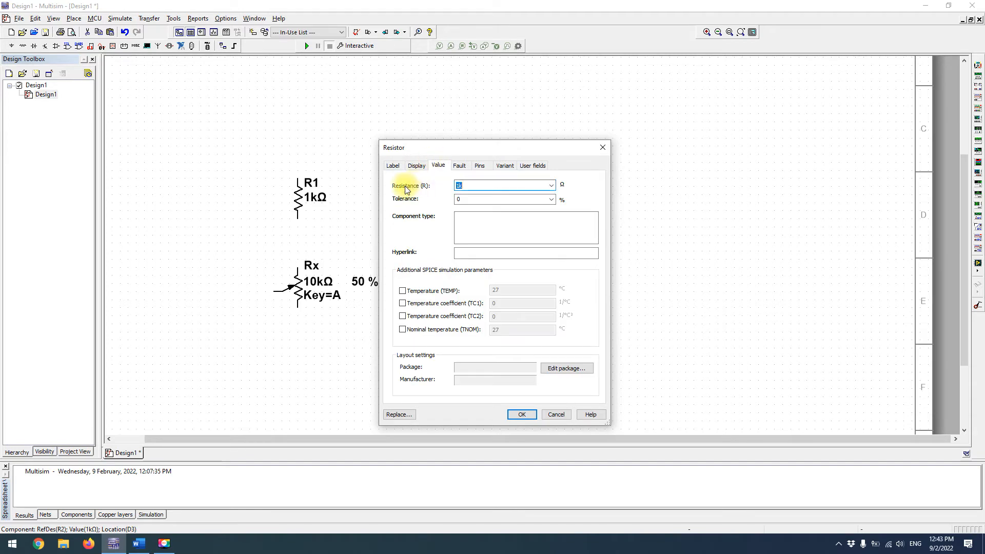
{"action": "left_click", "coordinate": [462, 185]}
{"action": "type", "text": "2"}
{"action": "key", "text": "Return"}
Set the resistance of R3 to 3k
{"action": "left_click", "coordinate": [428, 280]}
{"action": "double_click", "coordinate": [429, 280]}
{"action": "left_click", "coordinate": [459, 186]}
{"action": "type", "text": "3"}
{"action": "key", "text": "Return"}
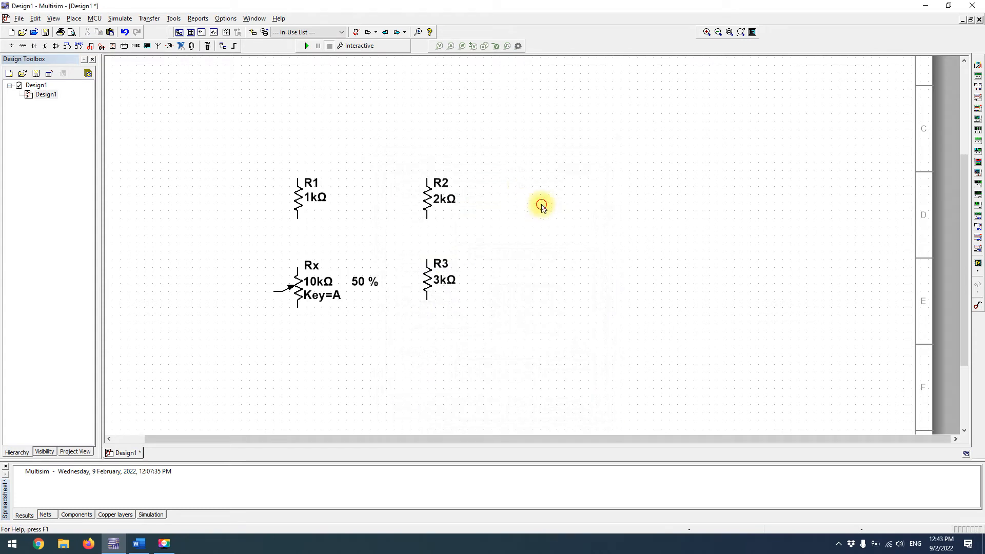
Place a DC_POWER source from the Sources group's POWER_SOURCES family to the left of R1 and Rx
{"action": "left_click", "coordinate": [238, 133]}
{"action": "key", "text": "ctrl+w"}
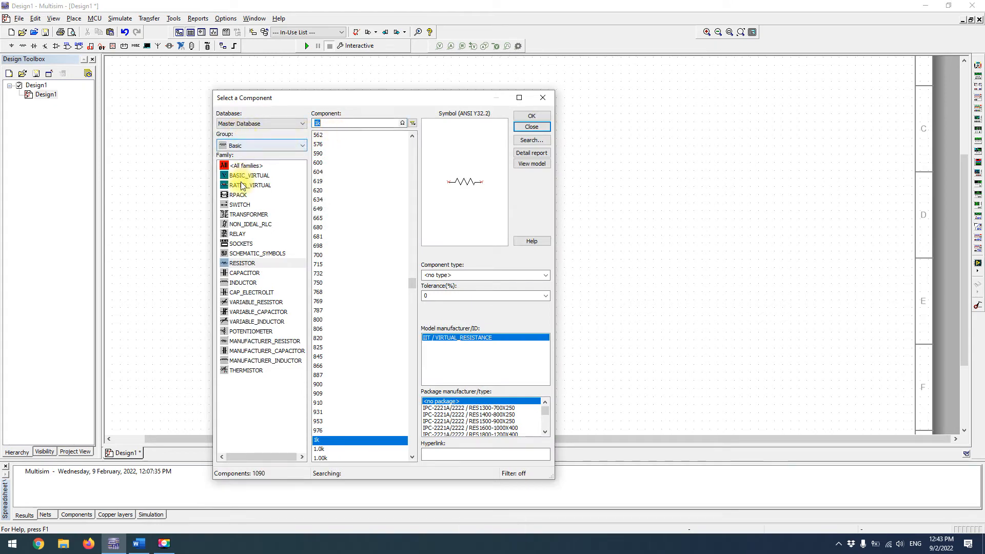
{"action": "left_click", "coordinate": [257, 145]}
{"action": "left_click", "coordinate": [244, 165]}
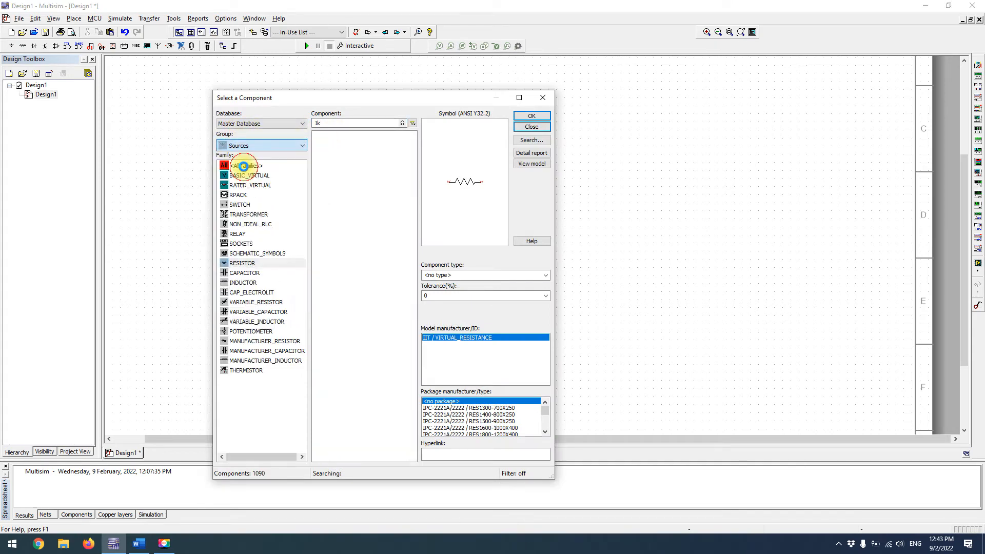
{"action": "left_click", "coordinate": [250, 175]}
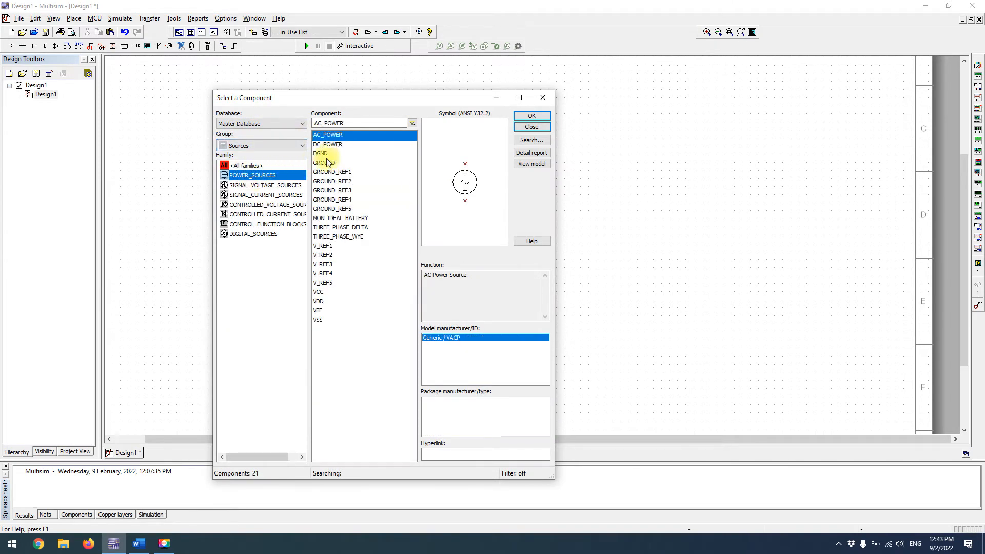
{"action": "left_click", "coordinate": [358, 144]}
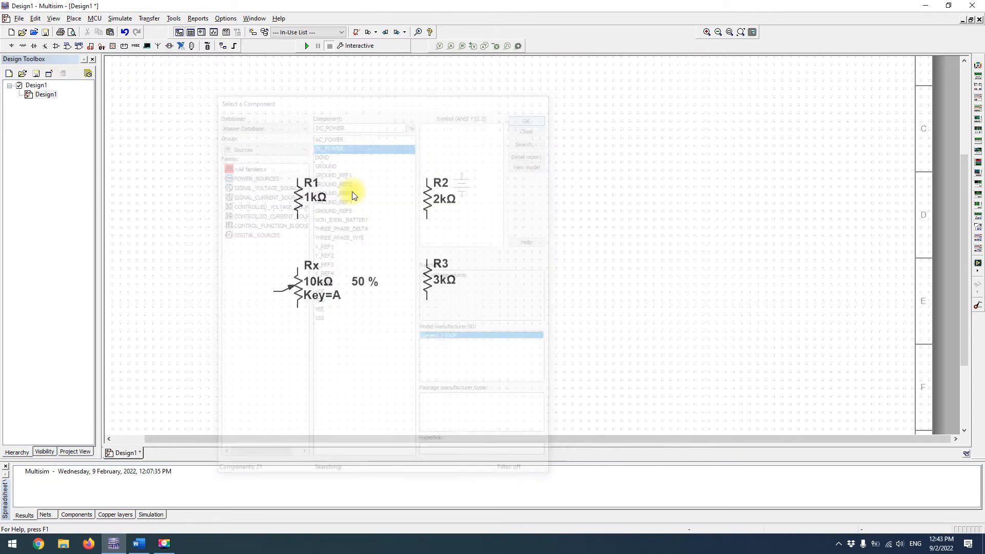
{"action": "left_click", "coordinate": [195, 241]}
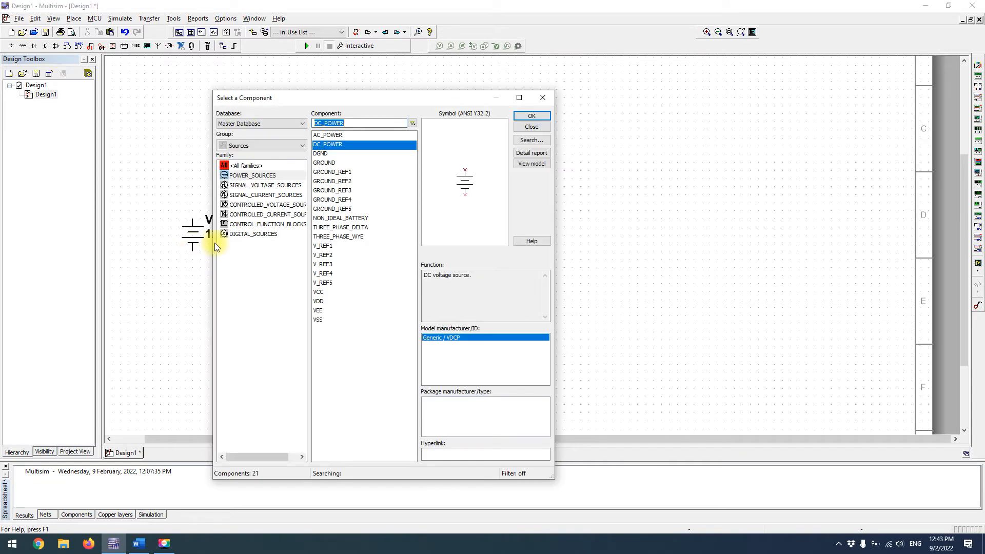
Place a GROUND symbol below and between the DC source and Rx, and finish placing components
{"action": "left_click", "coordinate": [324, 163]}
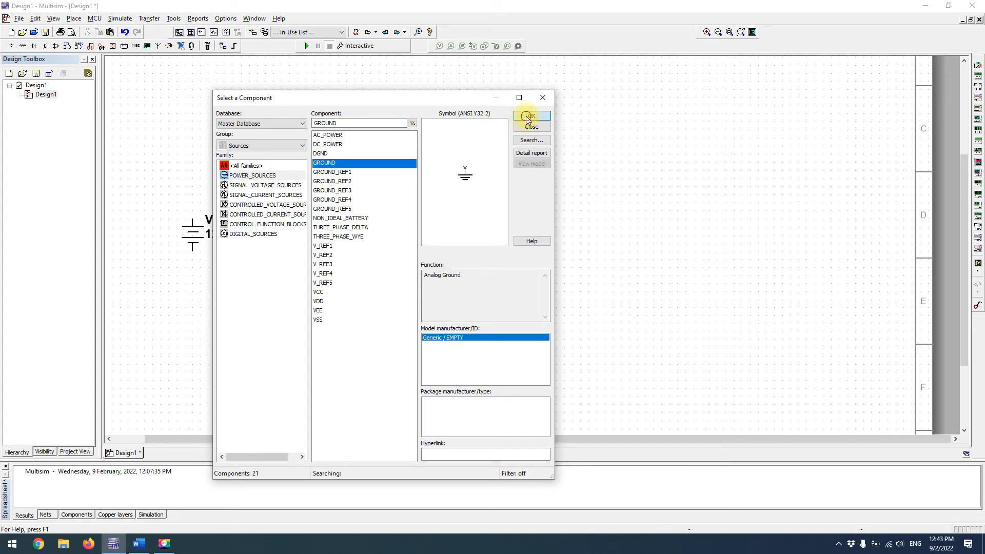
{"action": "left_click", "coordinate": [531, 116]}
{"action": "left_click", "coordinate": [249, 329]}
{"action": "key", "text": "Escape"}
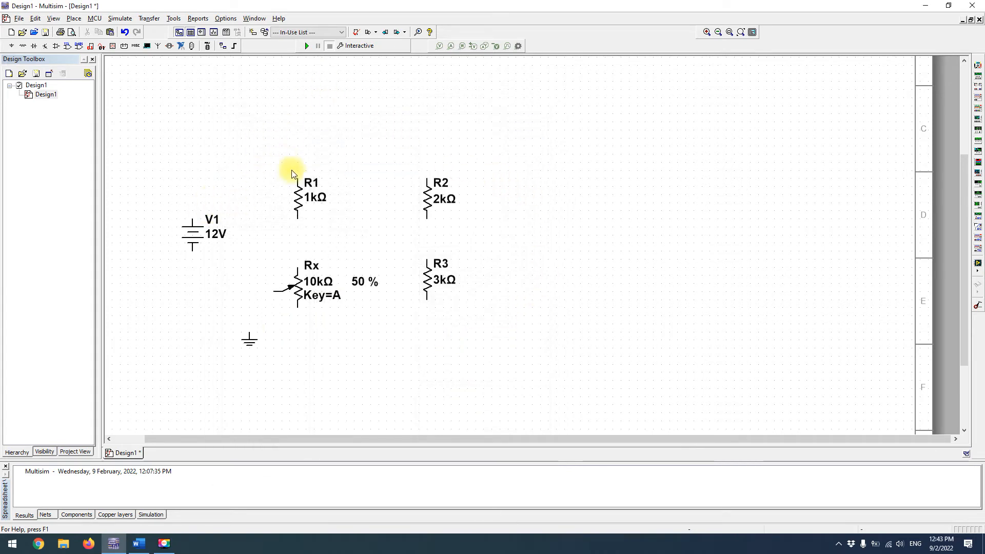
Wire the top of R1 to the top of R2, and the top of Rx to the bottom of R1
{"action": "left_click", "coordinate": [298, 179]}
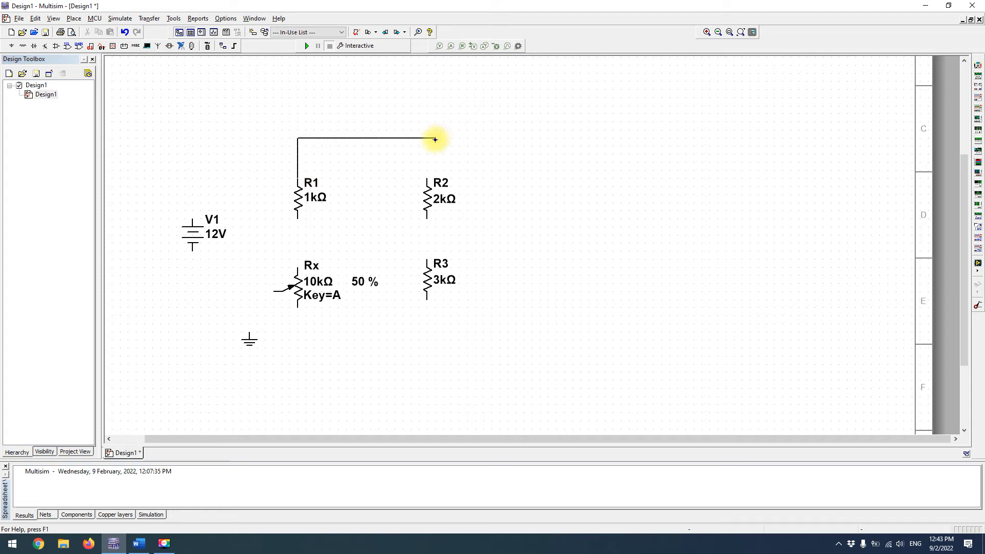
{"action": "left_click", "coordinate": [426, 180]}
{"action": "left_click", "coordinate": [297, 265]}
{"action": "left_click", "coordinate": [297, 219]}
Wire the bottom of R2 to the top of R3, and the bottom of R3 to the ground symbol
{"action": "left_click", "coordinate": [429, 219]}
{"action": "left_click", "coordinate": [428, 260]}
{"action": "left_click", "coordinate": [429, 299]}
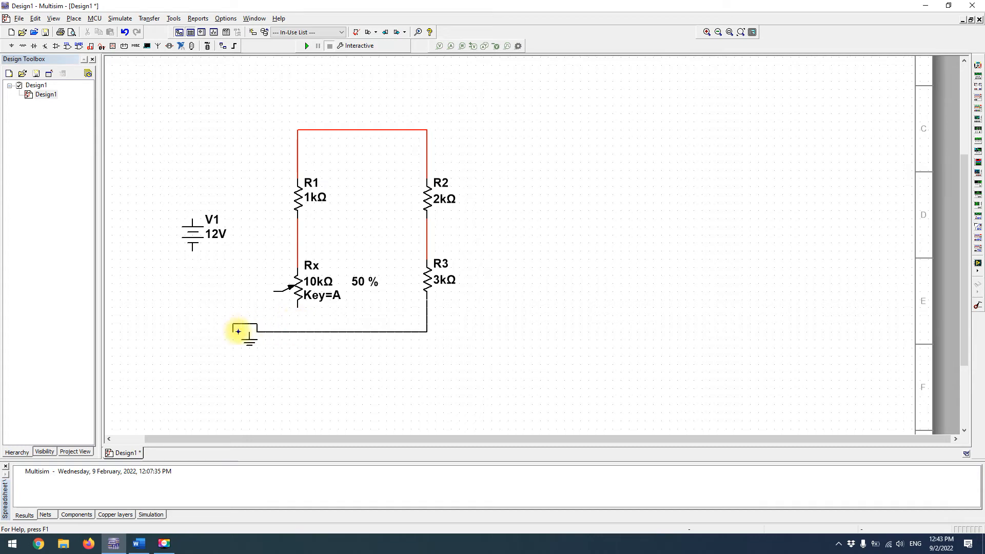
{"action": "left_click", "coordinate": [249, 334]}
Wire V1's negative terminal to ground and shift the ground symbol slightly right so the bottom wire runs straight
{"action": "left_click", "coordinate": [193, 253]}
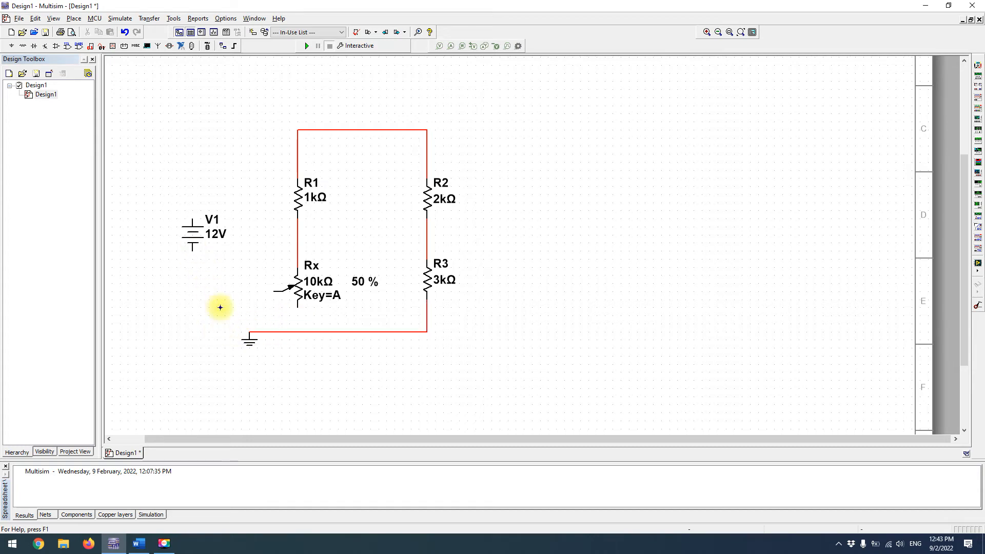
{"action": "left_click", "coordinate": [256, 331]}
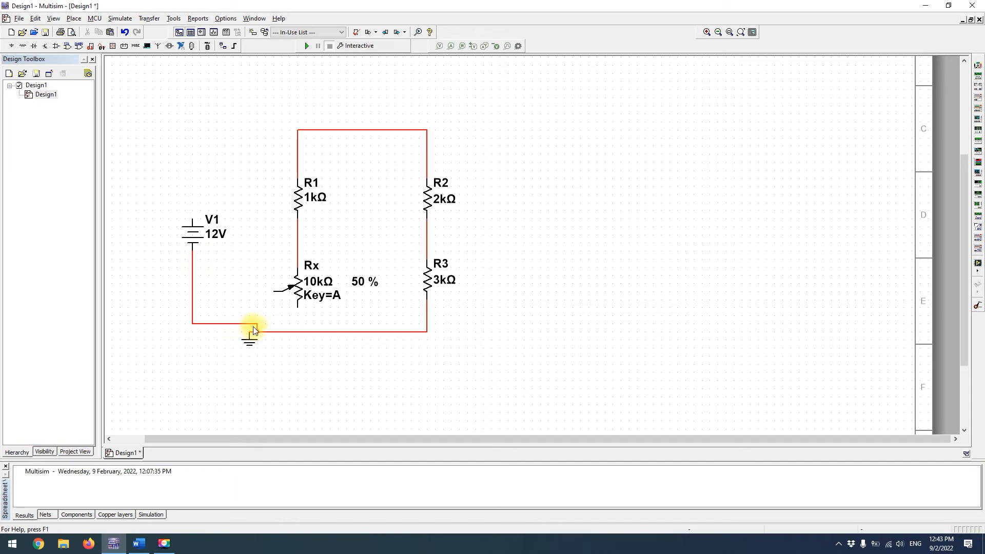
{"action": "left_click", "coordinate": [240, 324]}
{"action": "left_click_drag", "start_coordinate": [240, 331], "coordinate": [257, 344]}
{"action": "left_click", "coordinate": [248, 344]}
{"action": "left_click", "coordinate": [293, 360]}
{"action": "left_click", "coordinate": [249, 344]}
{"action": "left_click", "coordinate": [290, 344]}
{"action": "left_click", "coordinate": [268, 293]}
Wire Rx's wiper to the ground wire and Rx's lower end to R3's wire, and shift the resulting junction between the two branches
{"action": "left_click", "coordinate": [274, 292]}
{"action": "left_click", "coordinate": [265, 332]}
{"action": "mouse_move", "coordinate": [266, 332]}
{"action": "left_mouse_down"}
{"action": "mouse_move", "coordinate": [243, 325]}
{"action": "mouse_move", "coordinate": [273, 332]}
{"action": "left_mouse_up"}
{"action": "left_click", "coordinate": [299, 308]}
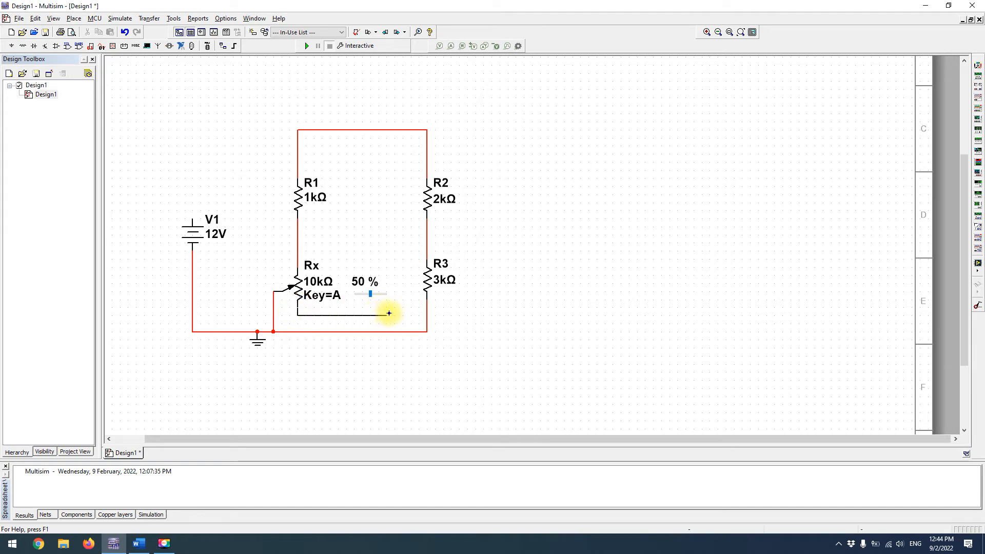
{"action": "left_click", "coordinate": [426, 315]}
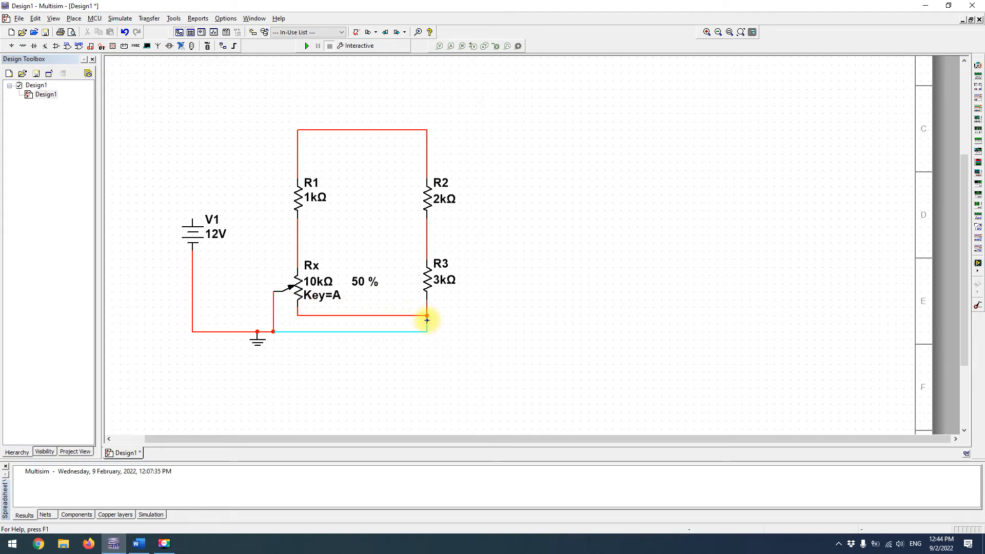
{"action": "left_click_drag", "start_coordinate": [424, 322], "coordinate": [371, 316]}
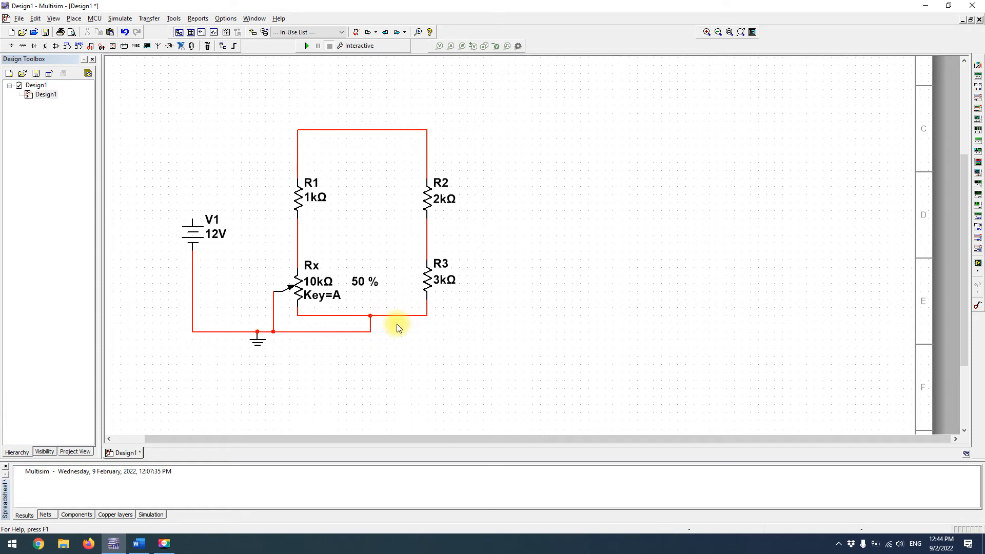
Wire V1's positive terminal up and over to the middle of the wire joining R1 and R2
{"action": "left_click", "coordinate": [193, 219]}
{"action": "left_click", "coordinate": [362, 83]}
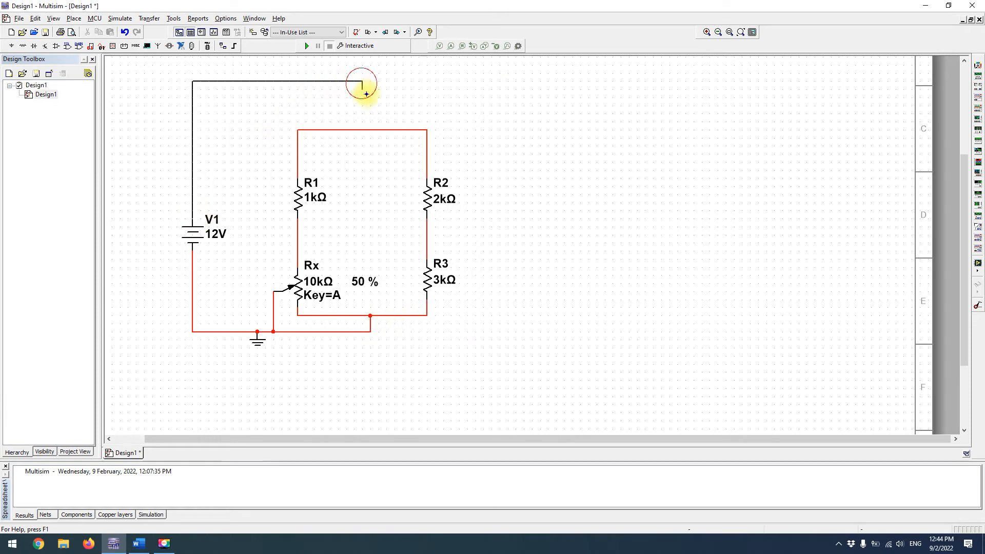
{"action": "left_click", "coordinate": [366, 129]}
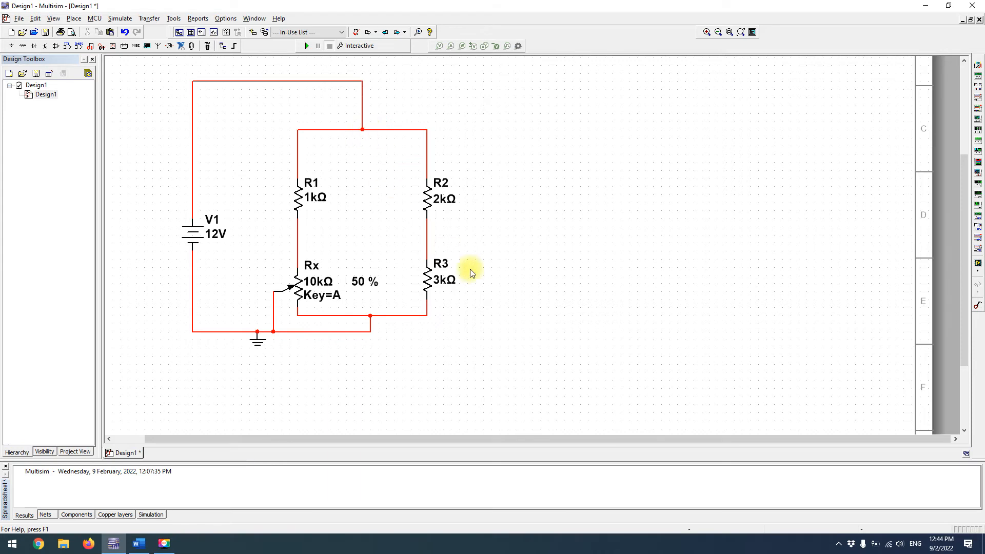
Delete the wire from Rx's wiper to the ground line and the wire from Rx's lower end
{"action": "left_click", "coordinate": [272, 324]}
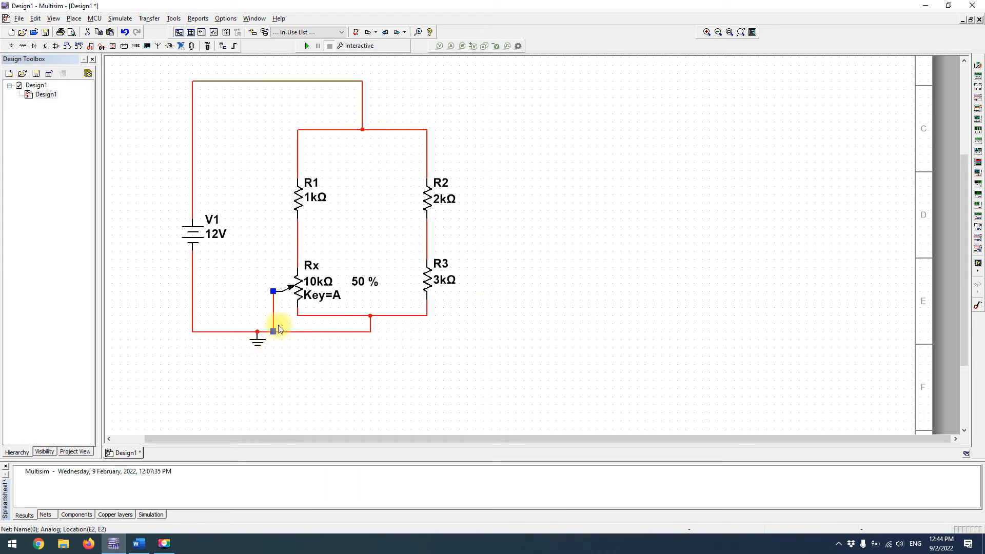
{"action": "key", "text": "Delete"}
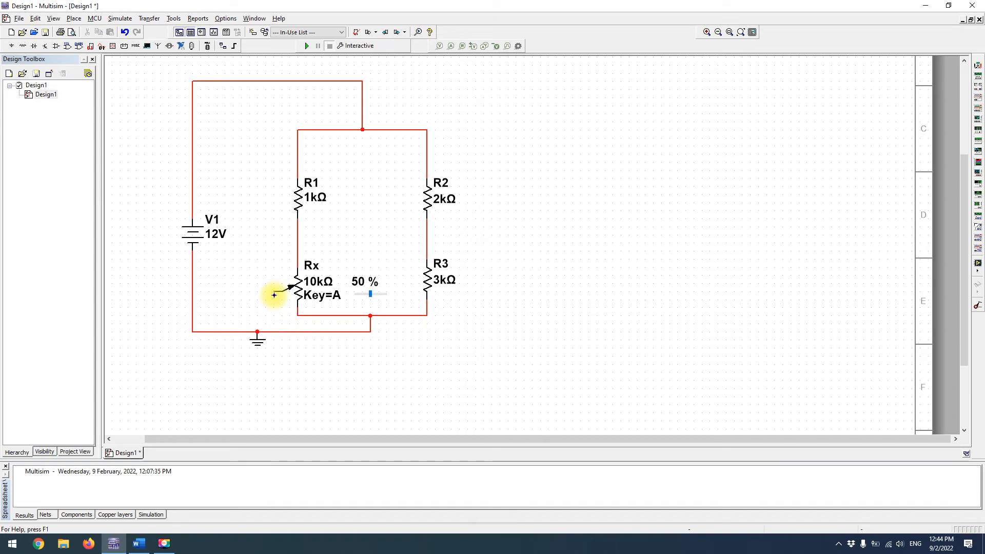
{"action": "left_click", "coordinate": [277, 296]}
{"action": "key", "text": "Escape"}
{"action": "left_click", "coordinate": [302, 315]}
{"action": "key", "text": "Delete"}
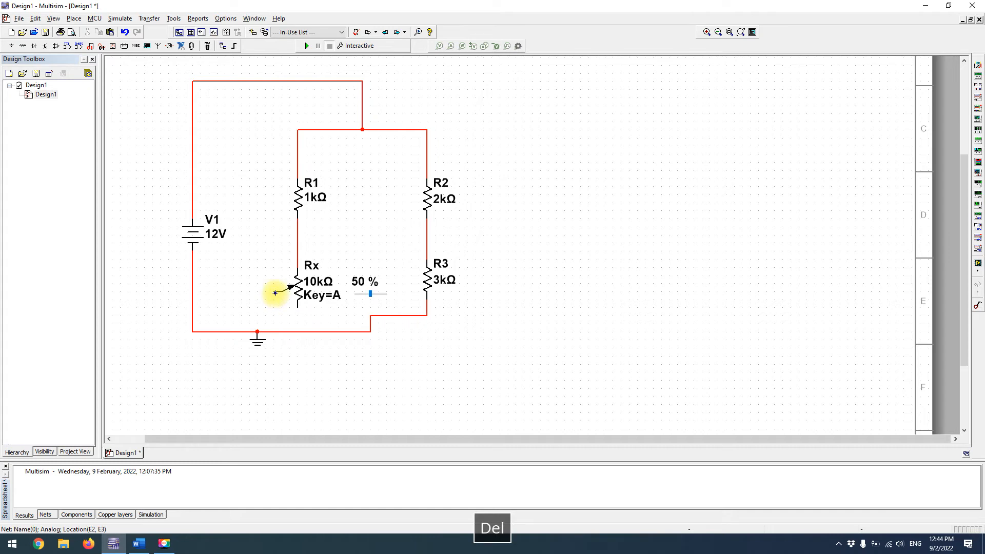
Wire Rx's wiper to the junction below R3 and lower the horizontal wires on both sides of it
{"action": "left_click", "coordinate": [276, 291]}
{"action": "left_click", "coordinate": [370, 316]}
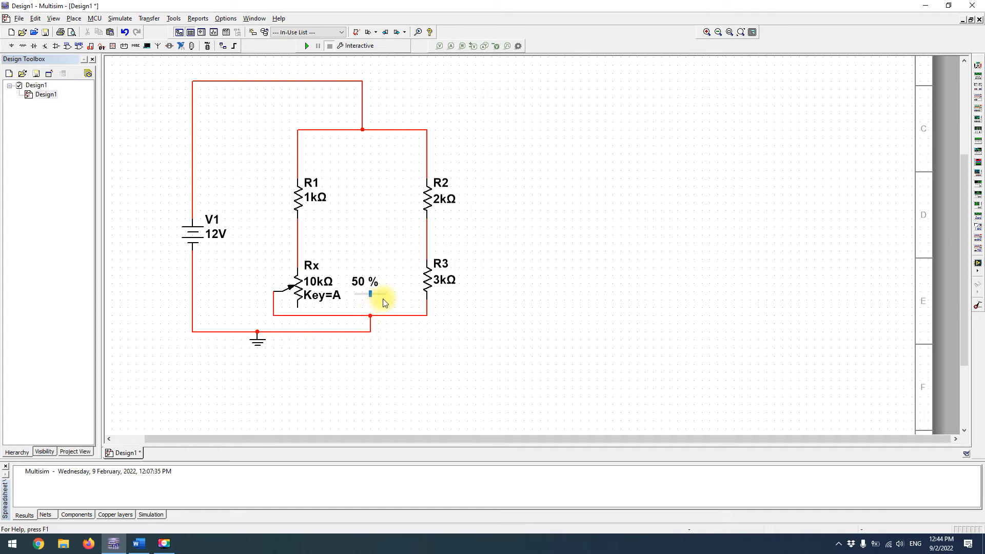
{"action": "left_click", "coordinate": [363, 317]}
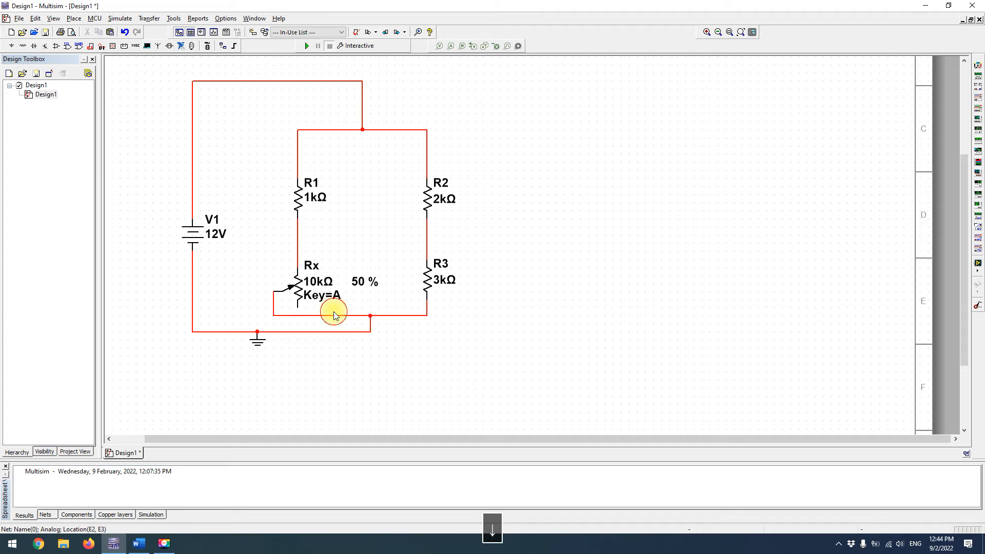
{"action": "left_click_drag", "start_coordinate": [334, 316], "coordinate": [331, 323]}
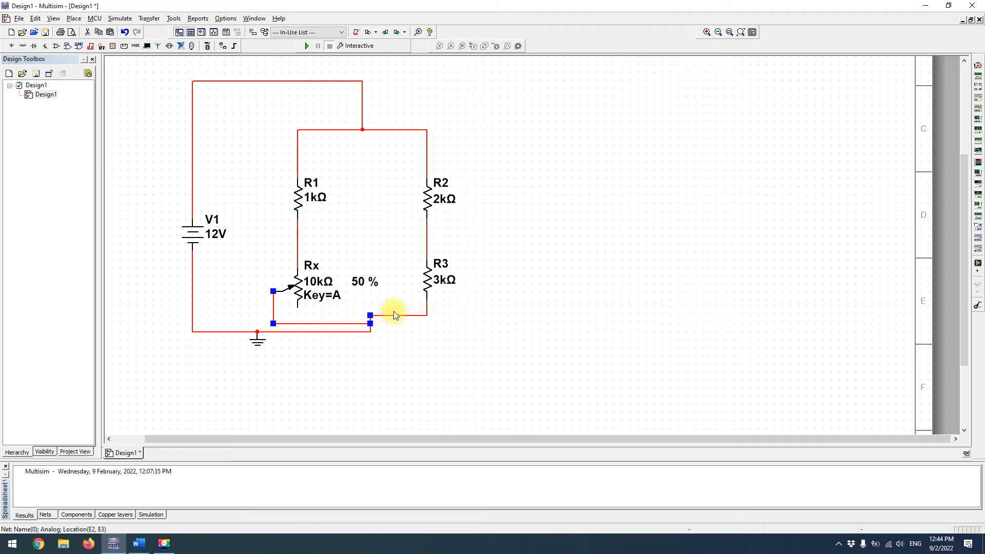
{"action": "left_click", "coordinate": [393, 315]}
{"action": "left_click_drag", "start_coordinate": [393, 314], "coordinate": [391, 324]}
Delete the wiring that links Rx's wiper, R3's lower end and the ground symbol
{"action": "left_click", "coordinate": [335, 315]}
{"action": "left_click", "coordinate": [371, 312]}
{"action": "key", "text": "Escape"}
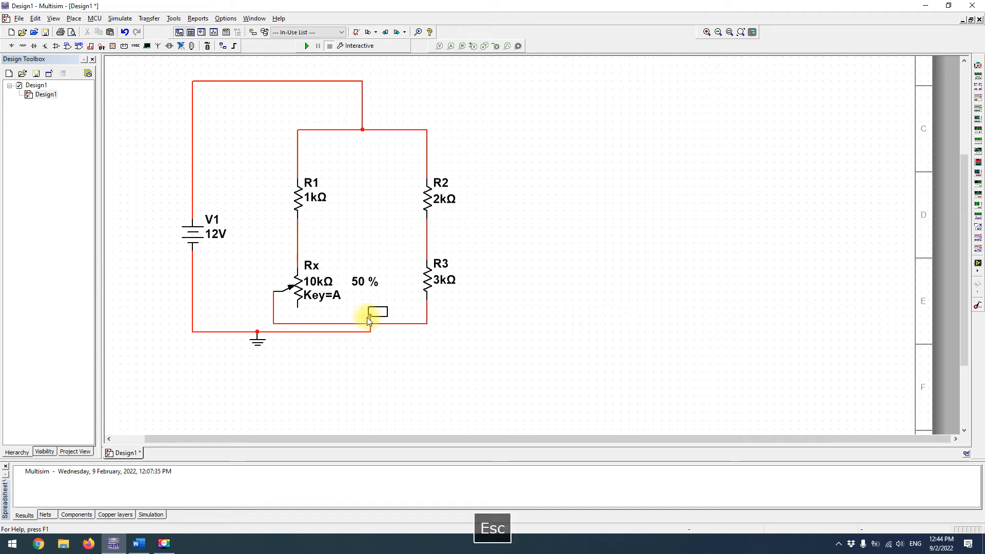
{"action": "left_click", "coordinate": [366, 318]}
{"action": "key", "text": "Delete"}
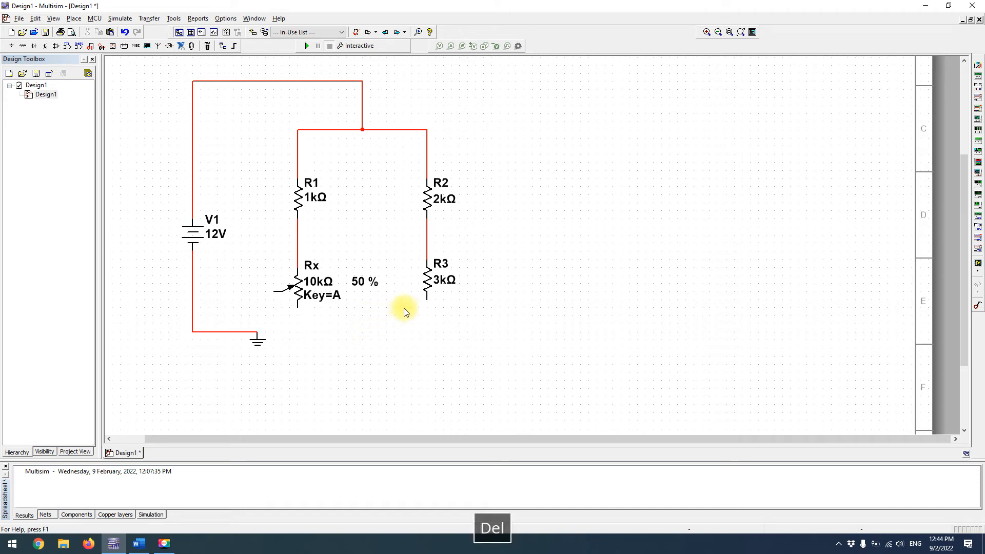
Wire R3's lower end directly to Rx's wiper and move the ground symbol farther down
{"action": "left_click", "coordinate": [429, 302]}
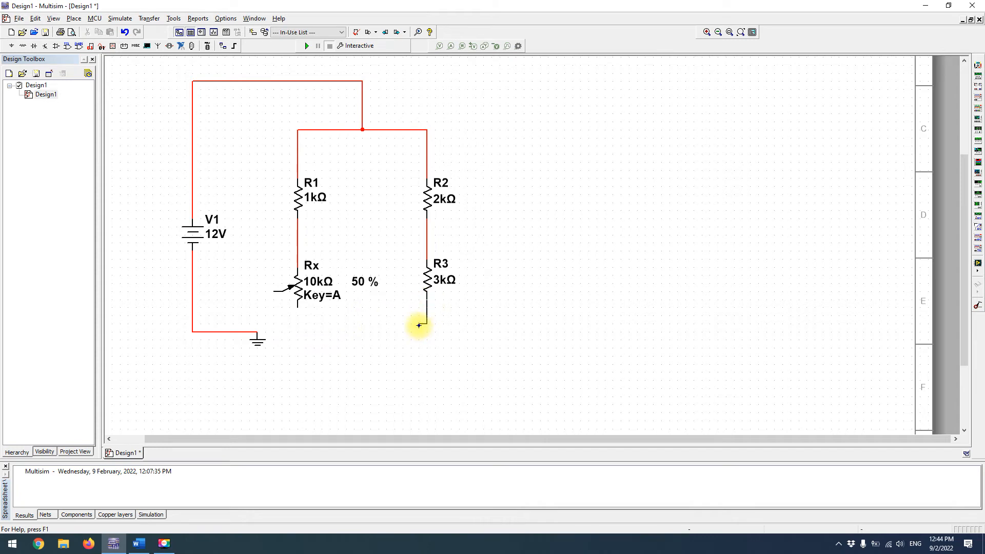
{"action": "left_click", "coordinate": [271, 295]}
{"action": "left_click_drag", "start_coordinate": [258, 340], "coordinate": [257, 376]}
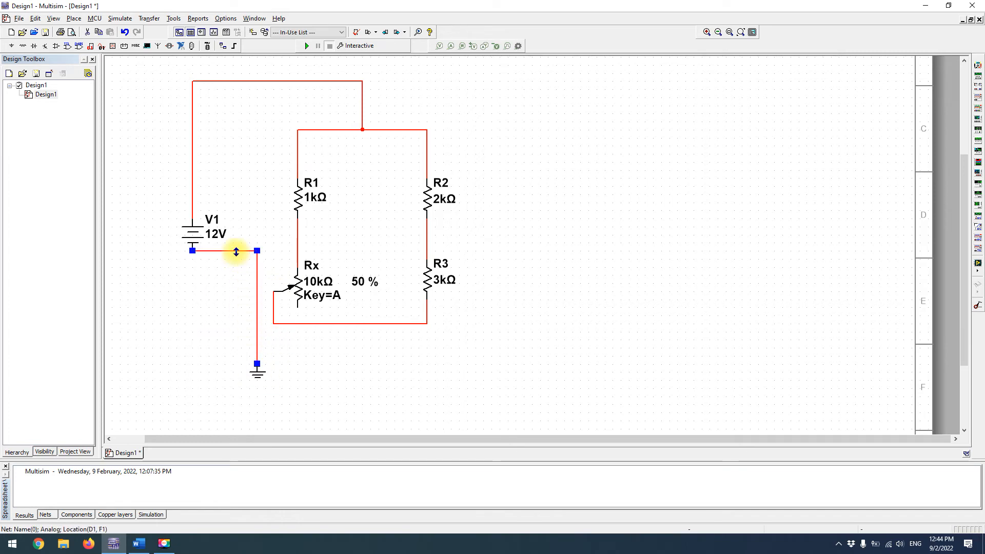
Replace V1's ground wire, connecting the ground symbol to the middle of the wiper-to-R3 wire and to V1's negative terminal
{"action": "left_click_drag", "start_coordinate": [230, 345], "coordinate": [230, 347]}
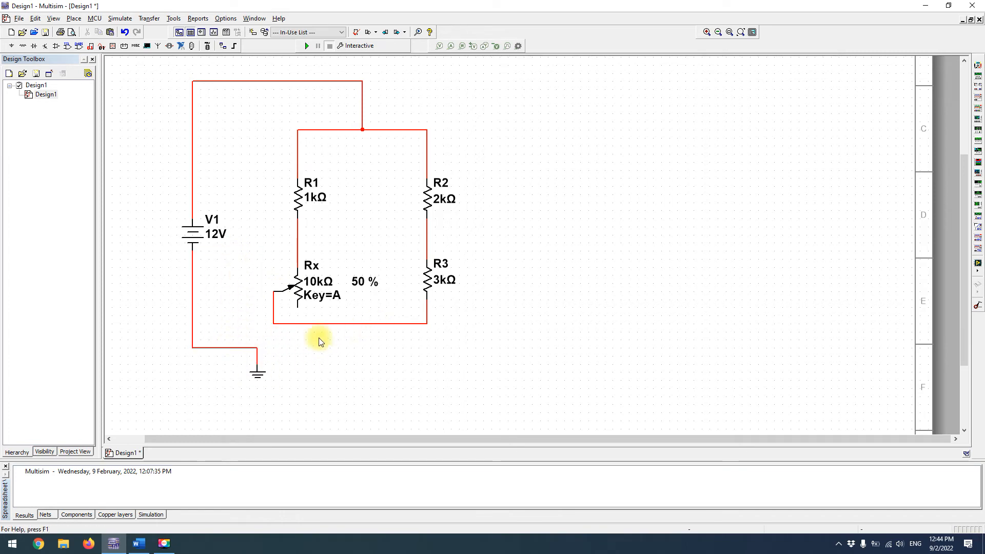
{"action": "key", "text": "Delete"}
{"action": "left_click", "coordinate": [254, 351]}
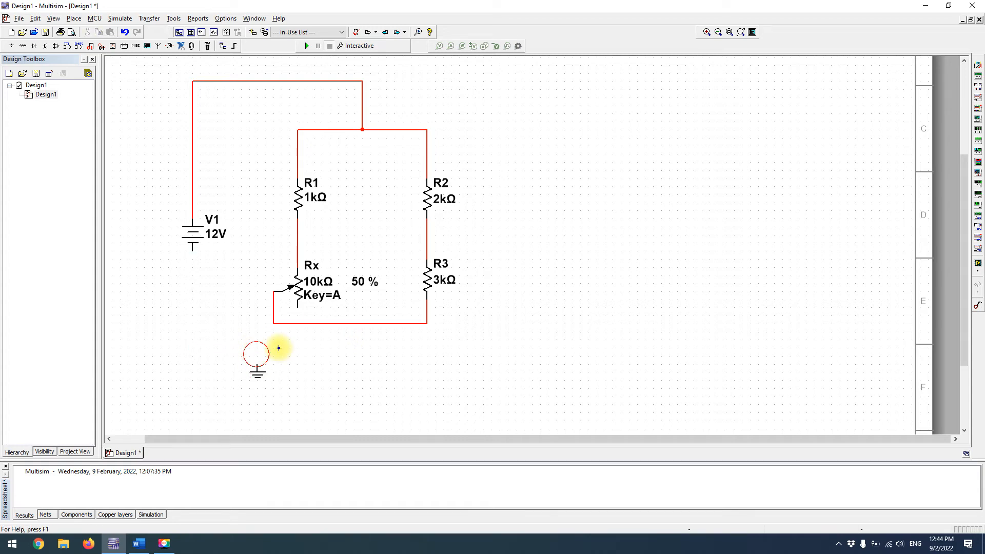
{"action": "left_click", "coordinate": [362, 323]}
{"action": "left_click", "coordinate": [192, 250]}
{"action": "left_click", "coordinate": [257, 355]}
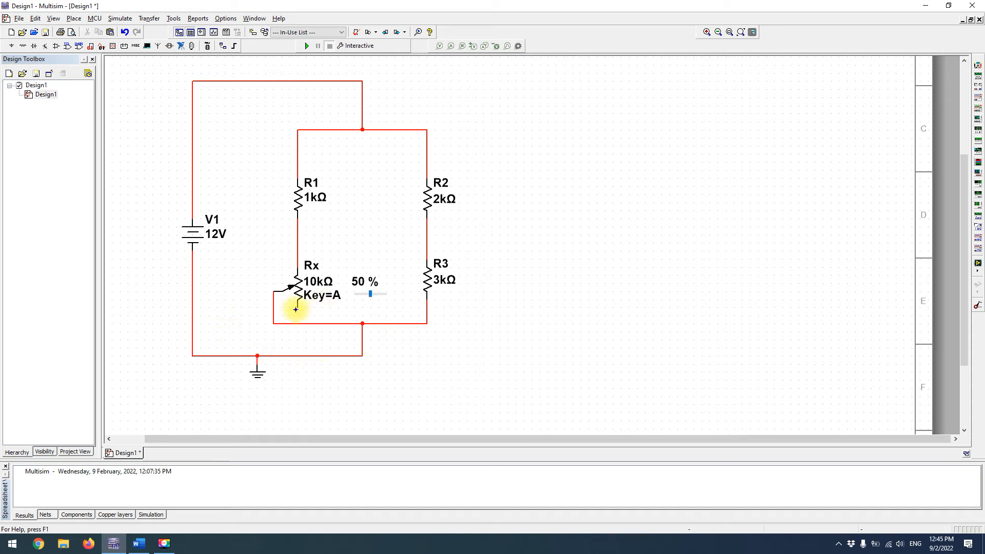
Copy the ground symbol and attach the copy to Rx's lower terminal
{"action": "left_click", "coordinate": [257, 369]}
{"action": "key", "text": "ctrl+c"}
{"action": "key", "text": "ctrl+v"}
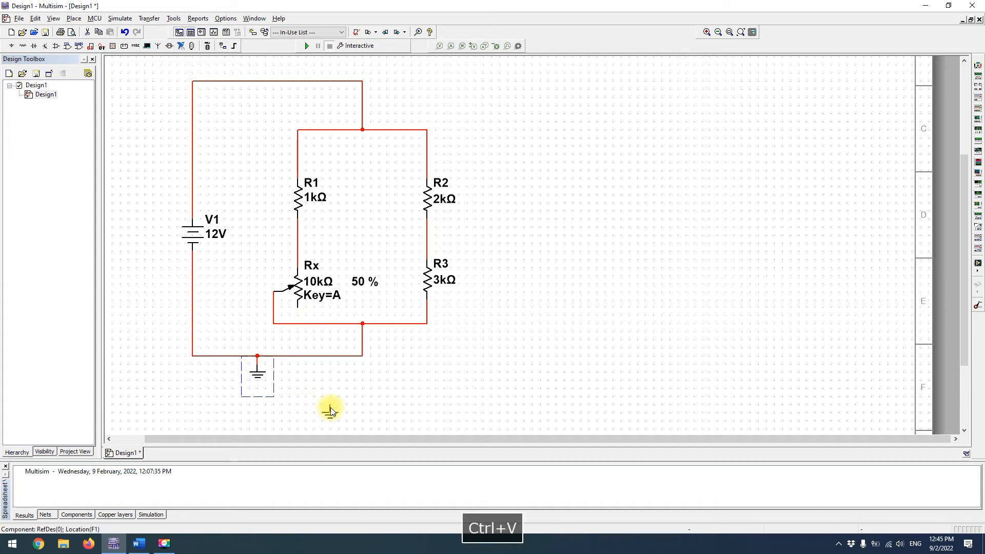
{"action": "left_click", "coordinate": [296, 310]}
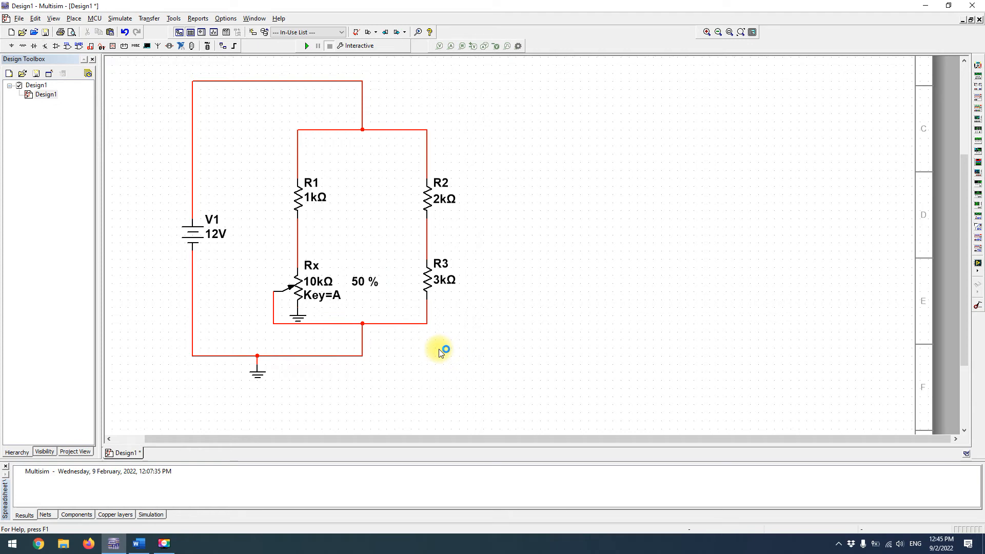
Set the DC source V1's voltage to 5 V
{"action": "left_click", "coordinate": [195, 239]}
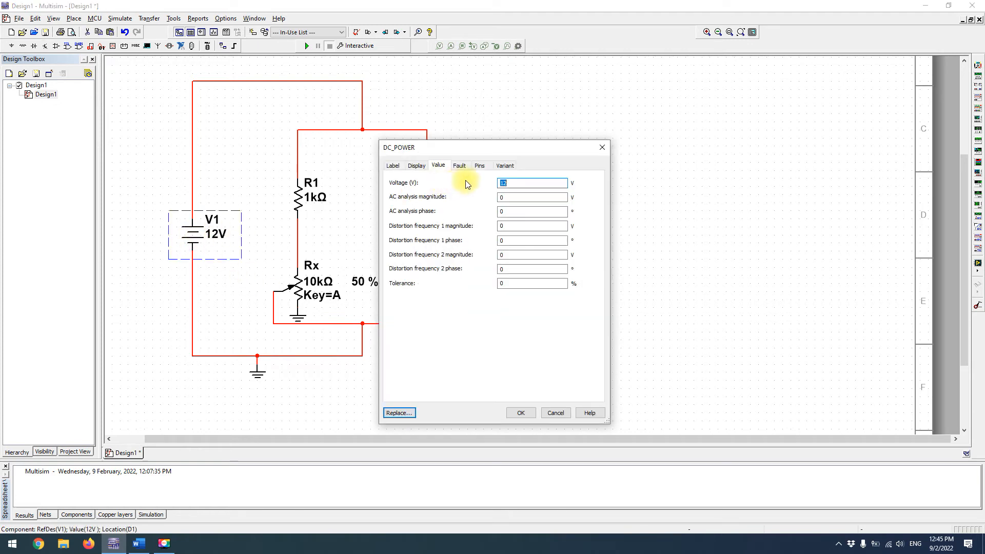
{"action": "left_click_drag", "start_coordinate": [511, 183], "coordinate": [446, 188]}
{"action": "key", "text": "Return"}
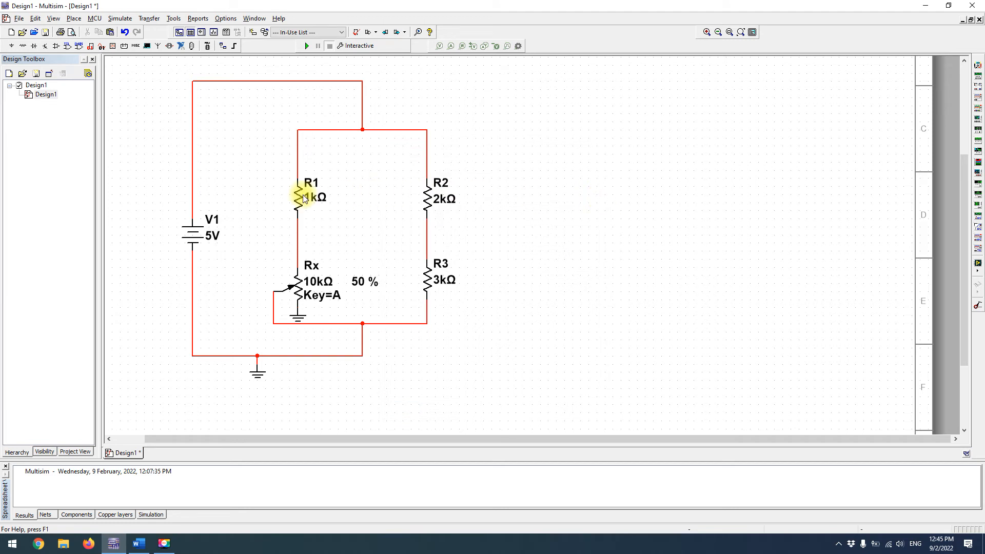
Move Rx together with its attached ground symbol slightly up, clear of the wire below
{"action": "left_click", "coordinate": [299, 296]}
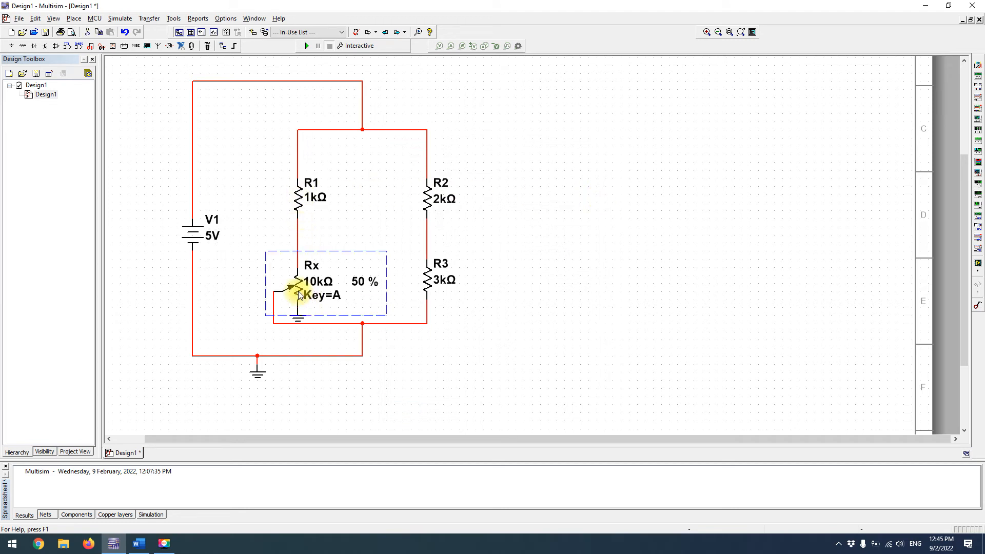
{"action": "left_click_drag", "start_coordinate": [236, 242], "coordinate": [301, 275]}
{"action": "left_click", "coordinate": [370, 216]}
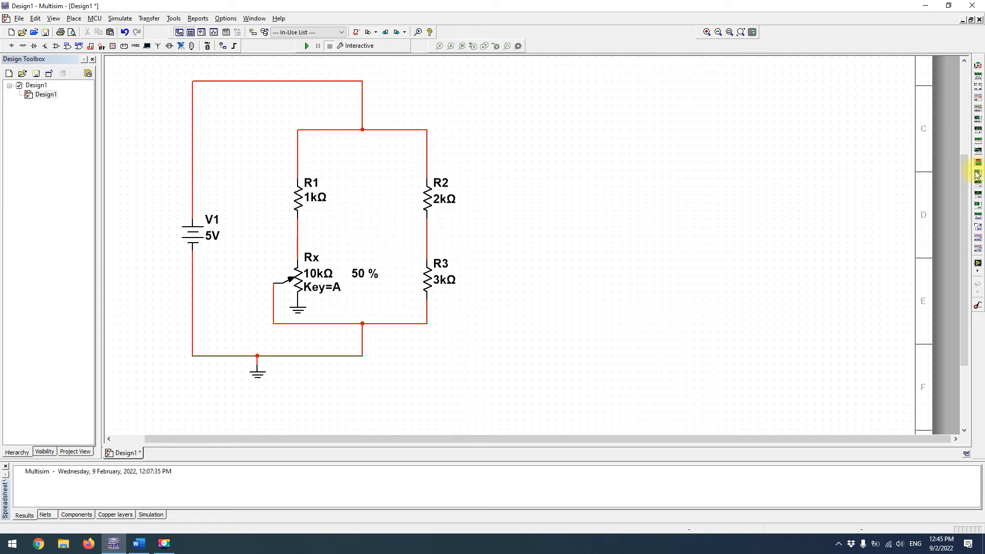
Place a multimeter inside the bridge, wiring its positive terminal to the R1–Rx node and its negative terminal to the R2–R3 node
{"action": "left_click", "coordinate": [978, 65]}
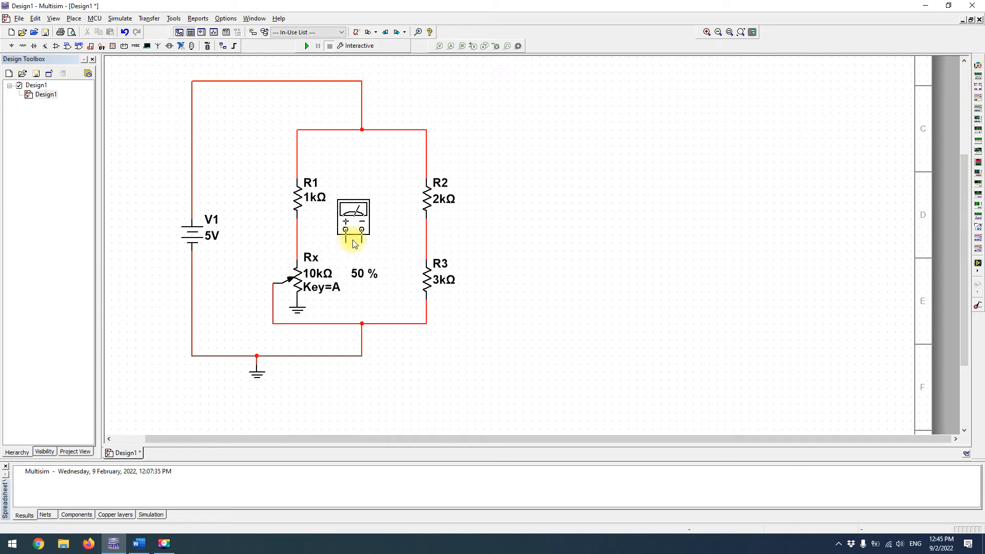
{"action": "left_click", "coordinate": [362, 221]}
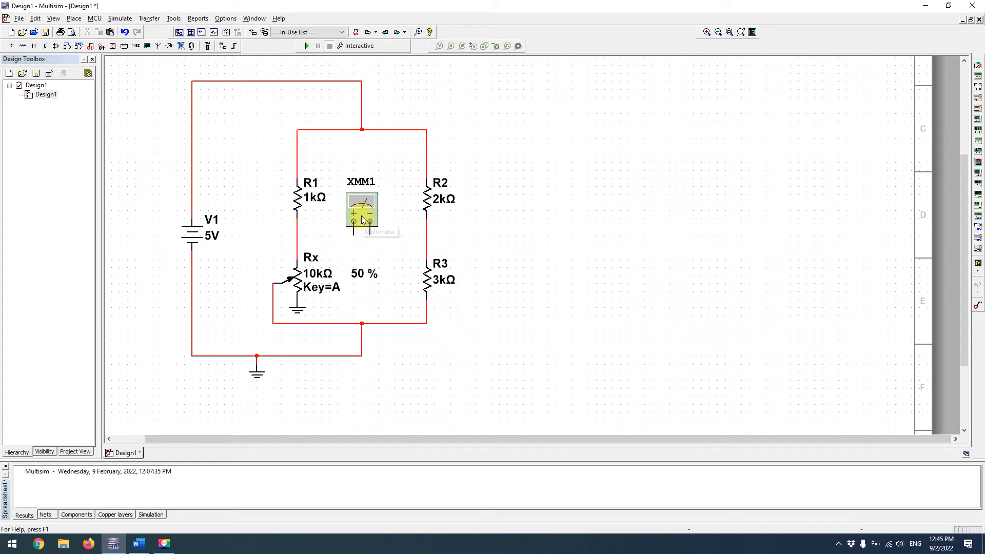
{"action": "left_click", "coordinate": [353, 222]}
{"action": "left_click", "coordinate": [298, 235]}
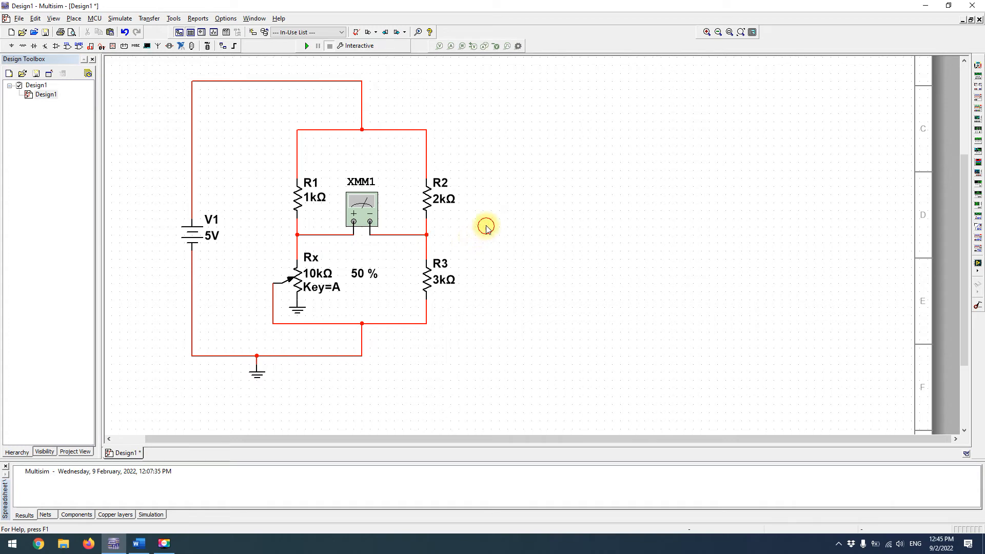
Copy the multimeter XMM1 and place the duplicate outside the bridge, beyond R2
{"action": "left_click", "coordinate": [360, 201]}
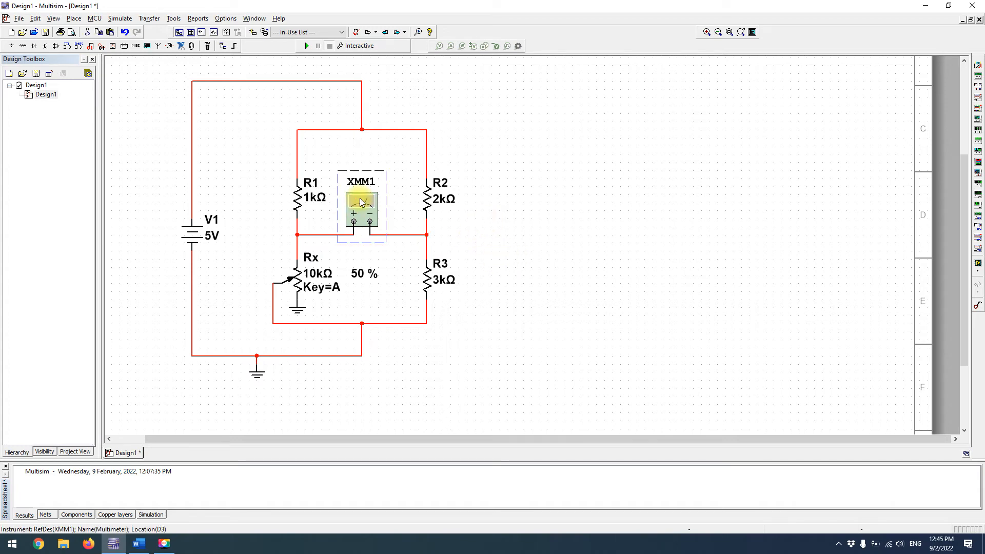
{"action": "left_click", "coordinate": [611, 180]}
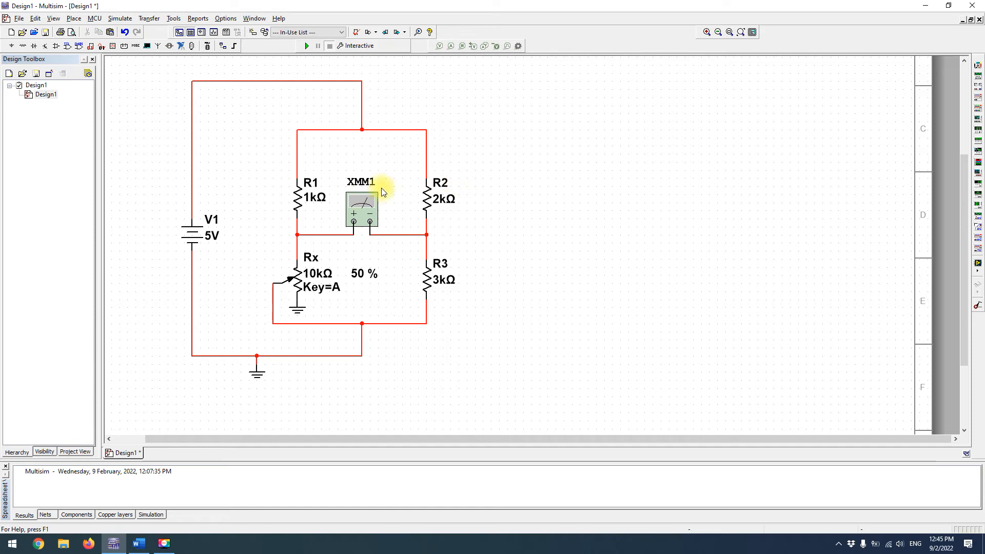
{"action": "left_click", "coordinate": [358, 210]}
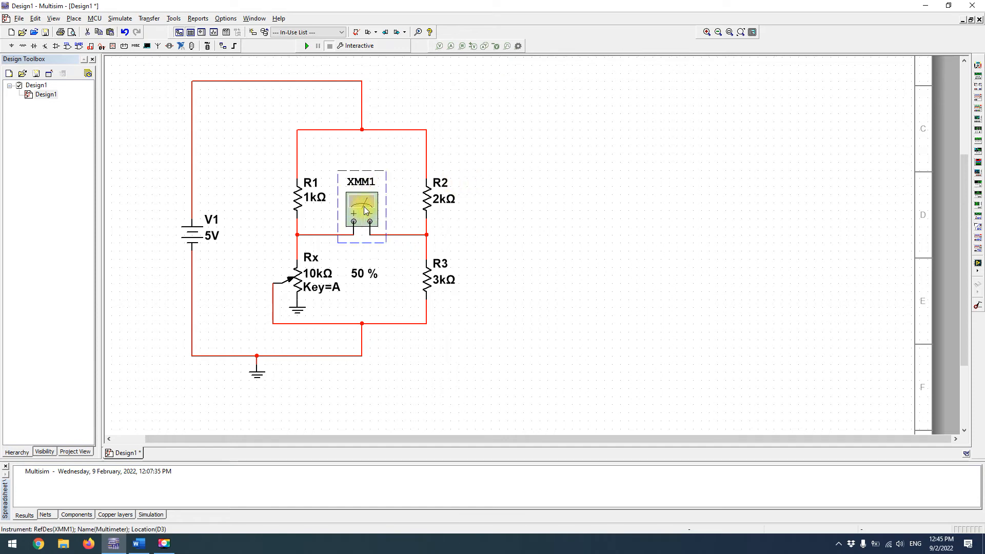
{"action": "key", "text": "ctrl+v"}
{"action": "left_click", "coordinate": [526, 173]}
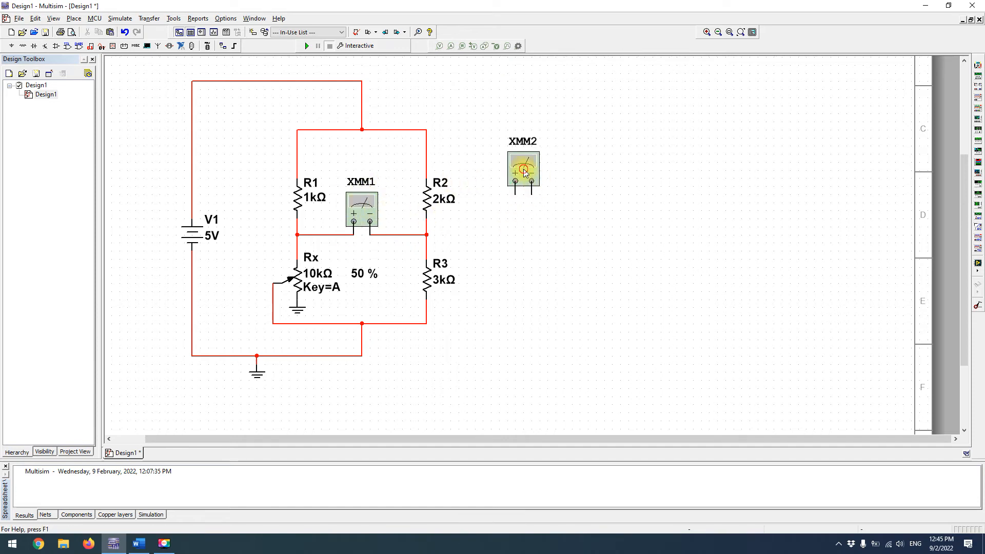
{"action": "left_click", "coordinate": [467, 155]}
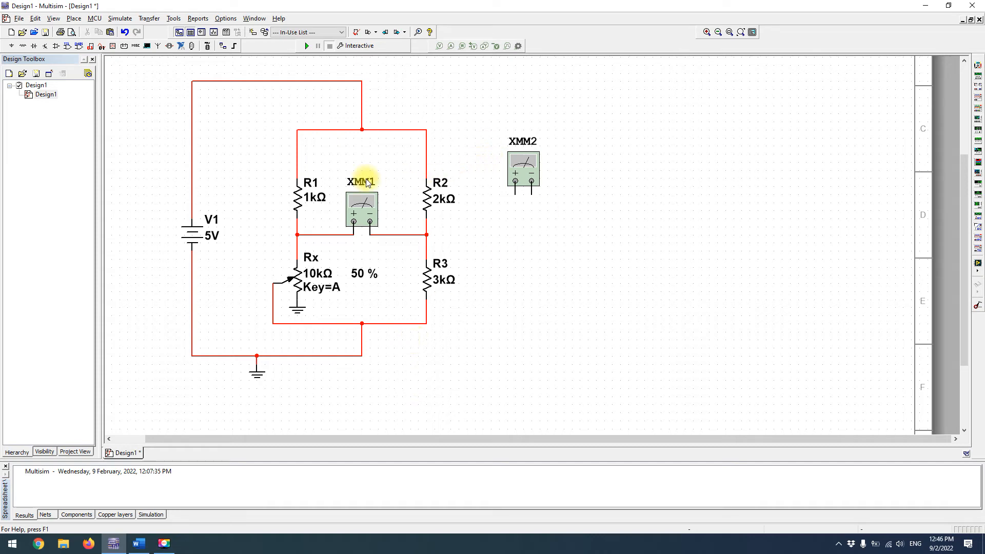
Rotate the multimeter XMM2 90 degrees clockwise so its terminals face R2
{"action": "mouse_move", "coordinate": [304, 261]}
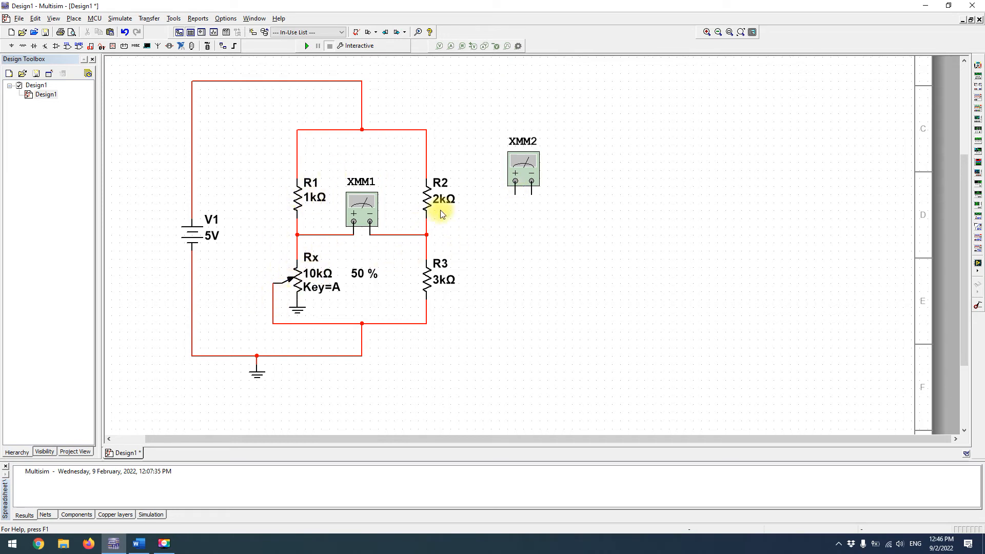
{"action": "left_click", "coordinate": [534, 162]}
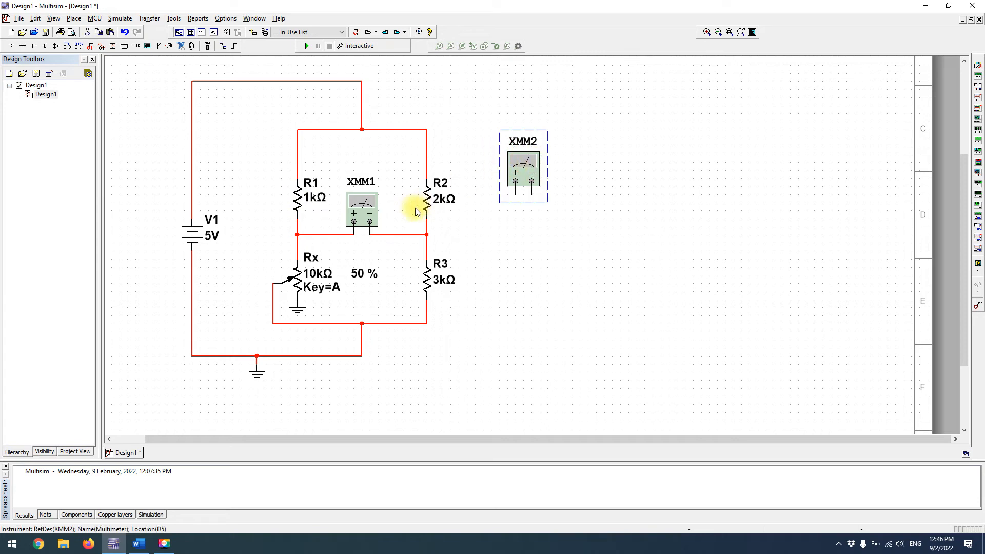
{"action": "key", "text": "ctrl+r"}
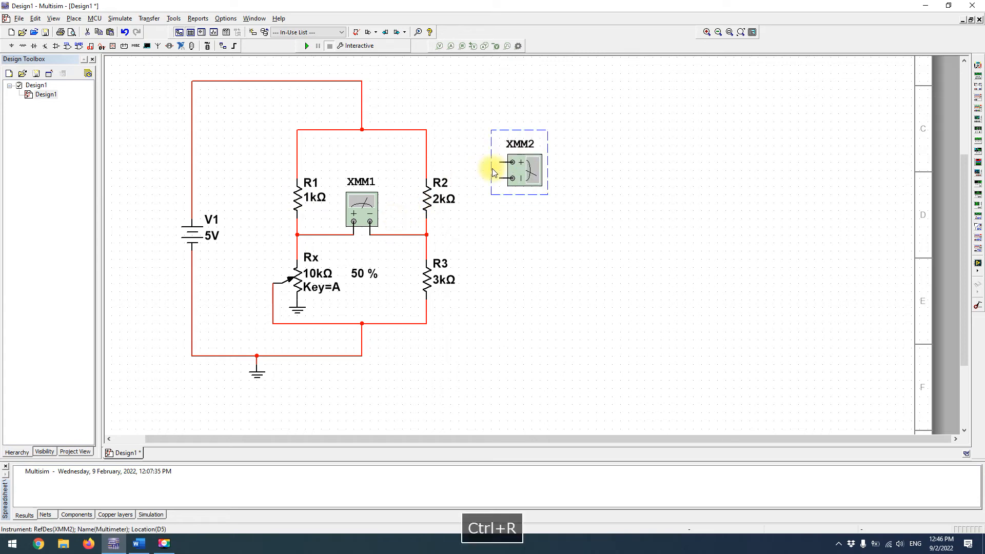
Move XMM2 closer to R2 and wire its positive terminal above R2 and its negative terminal below R2
{"action": "double_click", "coordinate": [361, 205]}
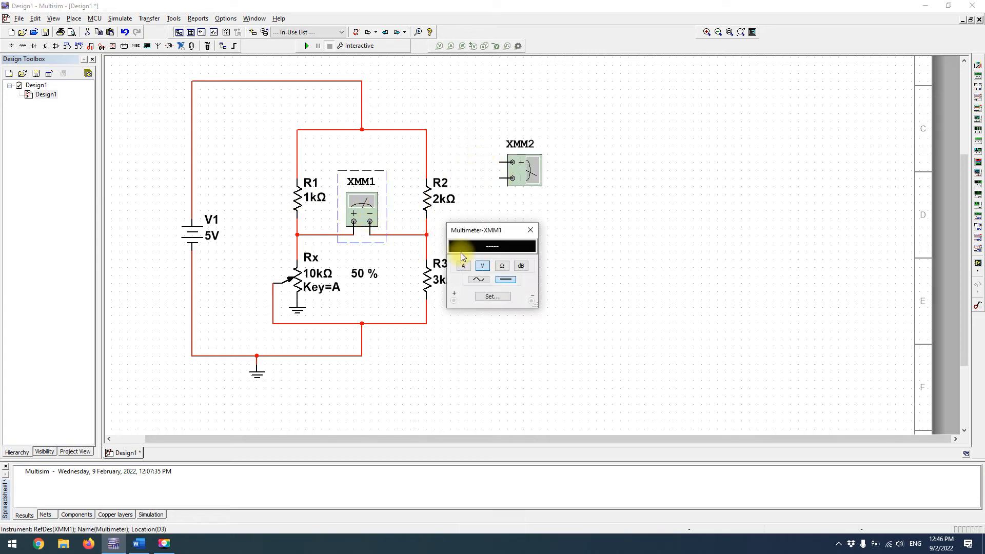
{"action": "left_click", "coordinate": [531, 229]}
{"action": "left_click", "coordinate": [521, 167]}
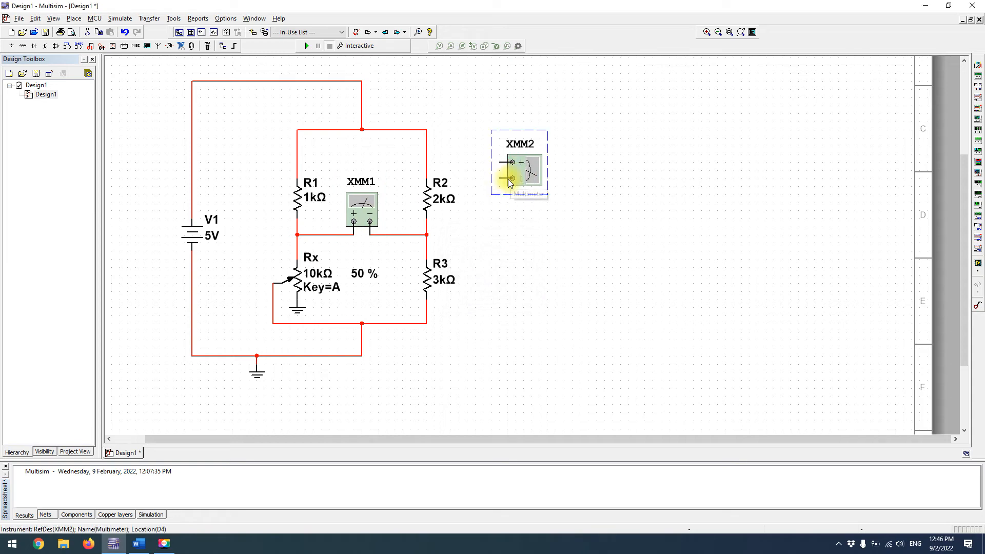
{"action": "left_click_drag", "start_coordinate": [502, 173], "coordinate": [485, 182]}
{"action": "left_click", "coordinate": [485, 178]}
{"action": "left_click", "coordinate": [430, 154]}
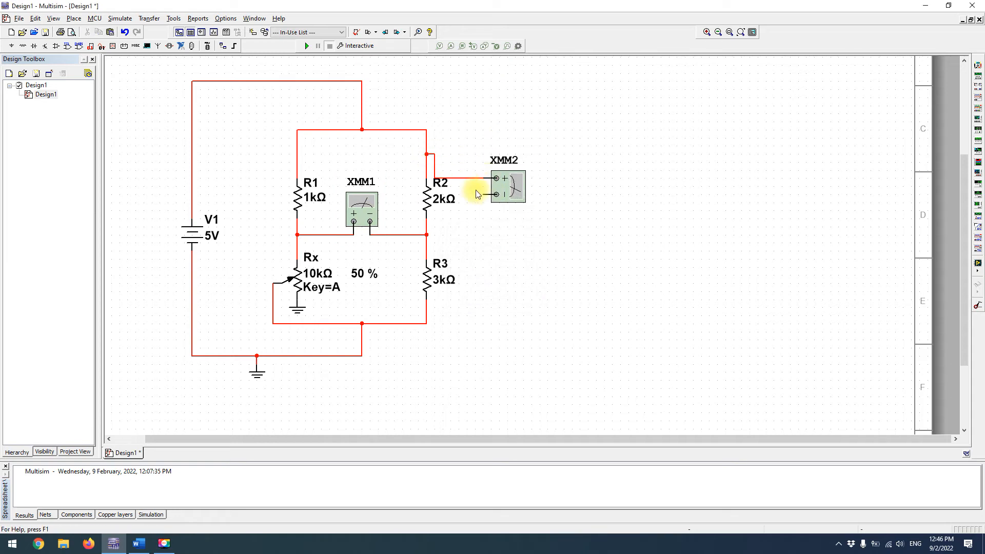
{"action": "left_click", "coordinate": [483, 194]}
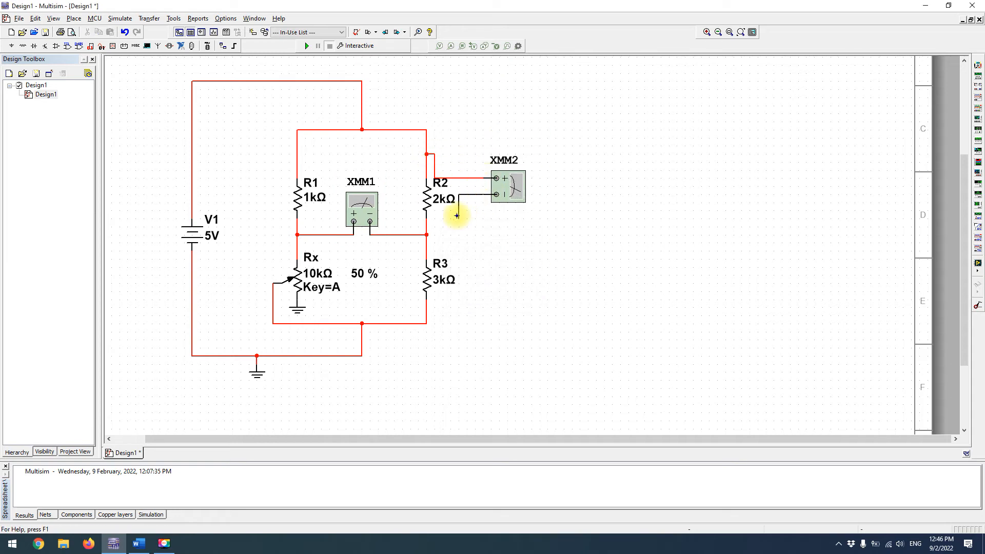
{"action": "left_click", "coordinate": [428, 226]}
{"action": "left_click_drag", "start_coordinate": [521, 185], "coordinate": [521, 193]}
{"action": "left_click", "coordinate": [545, 184]}
{"action": "left_click", "coordinate": [528, 194]}
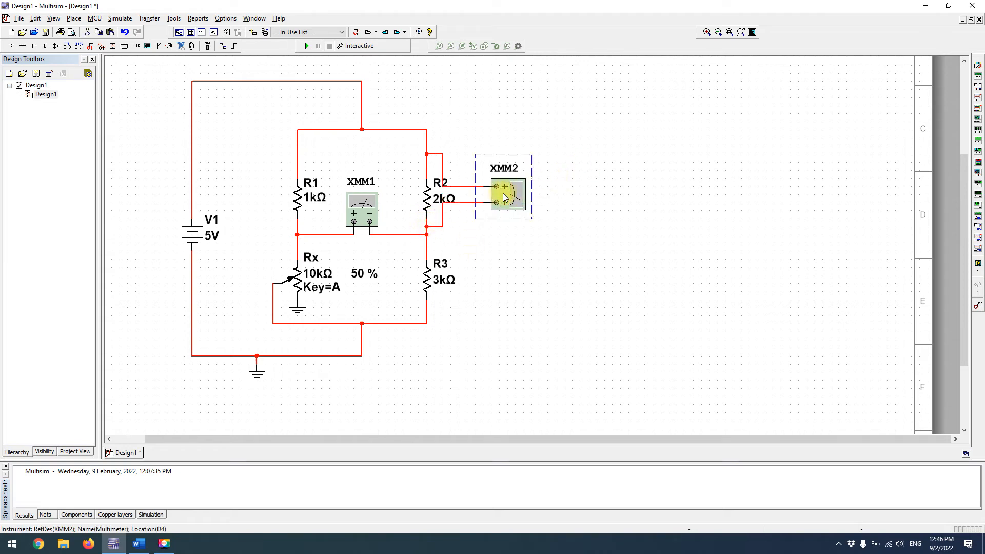
Duplicate XMM2 beside R3 and wire the copy across R3, positive terminal above and negative terminal below the resistor
{"action": "key", "text": "ctrl+c"}
{"action": "key", "text": "ctrl+v"}
{"action": "left_click", "coordinate": [487, 276]}
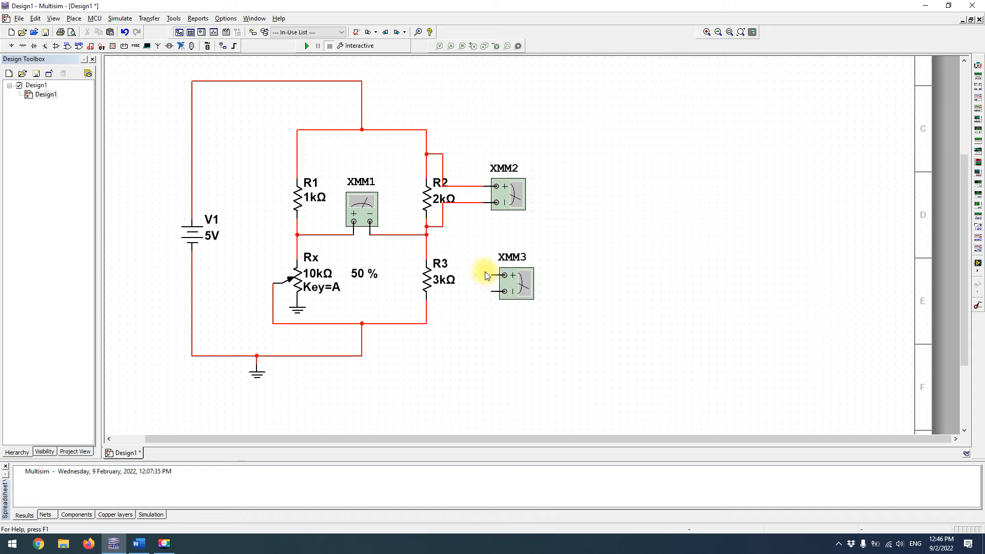
{"action": "left_click", "coordinate": [489, 274]}
{"action": "left_click", "coordinate": [429, 249]}
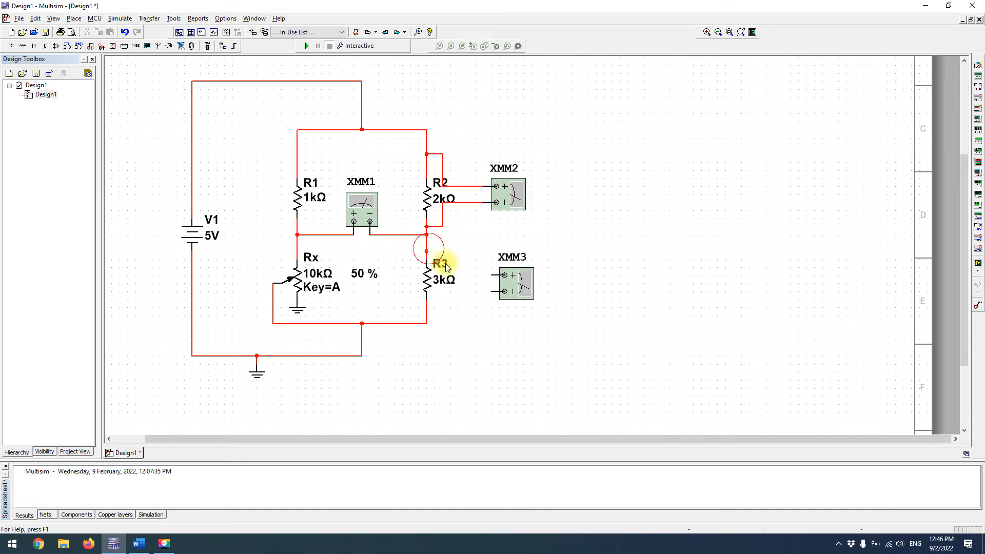
{"action": "left_click", "coordinate": [491, 292]}
{"action": "left_click", "coordinate": [426, 303]}
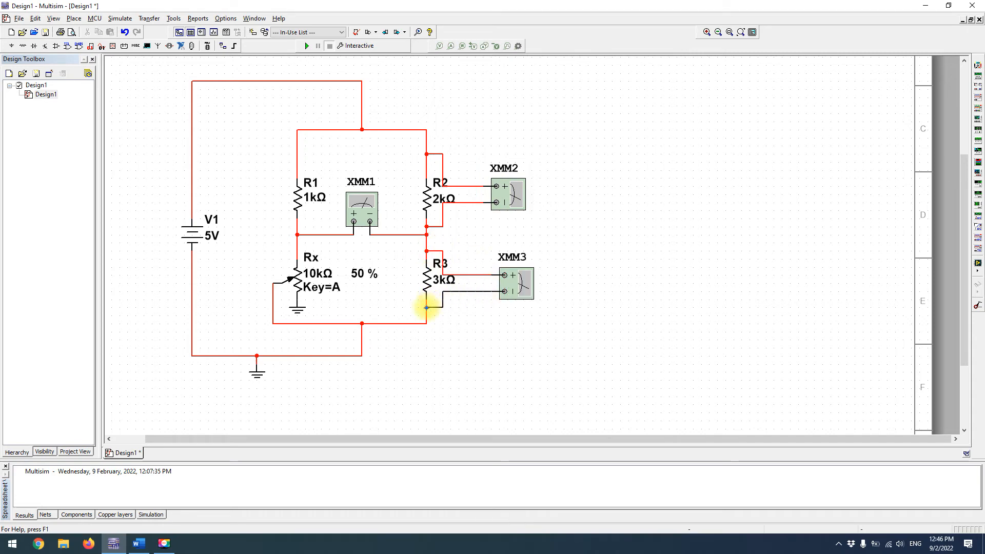
Paste another multimeter below XMM3 and rotate it 180 degrees
{"action": "left_click", "coordinate": [518, 284]}
{"action": "key", "text": "ctrl+v"}
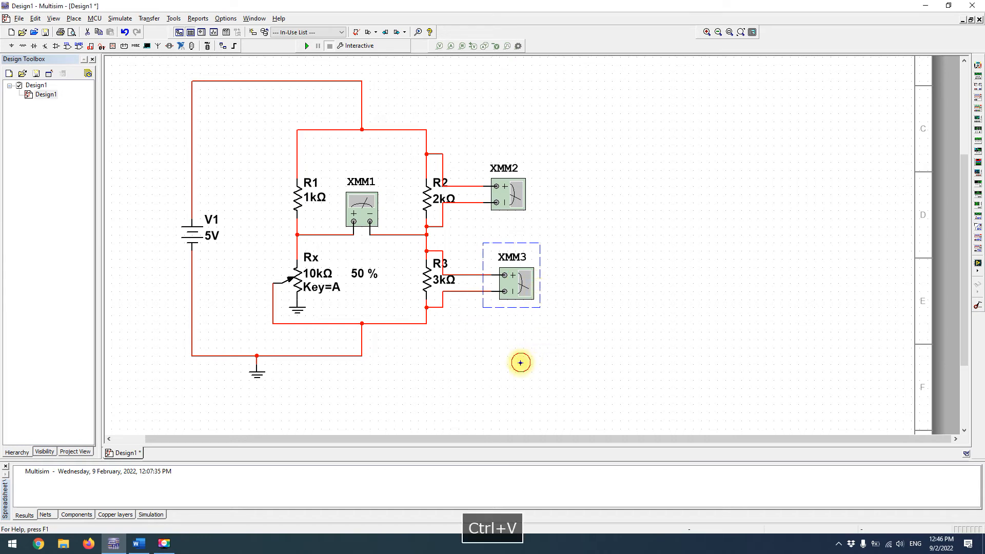
{"action": "left_click", "coordinate": [544, 366]}
{"action": "key", "text": "ctrl+r"}
{"action": "key", "text": "ctrl+r"}
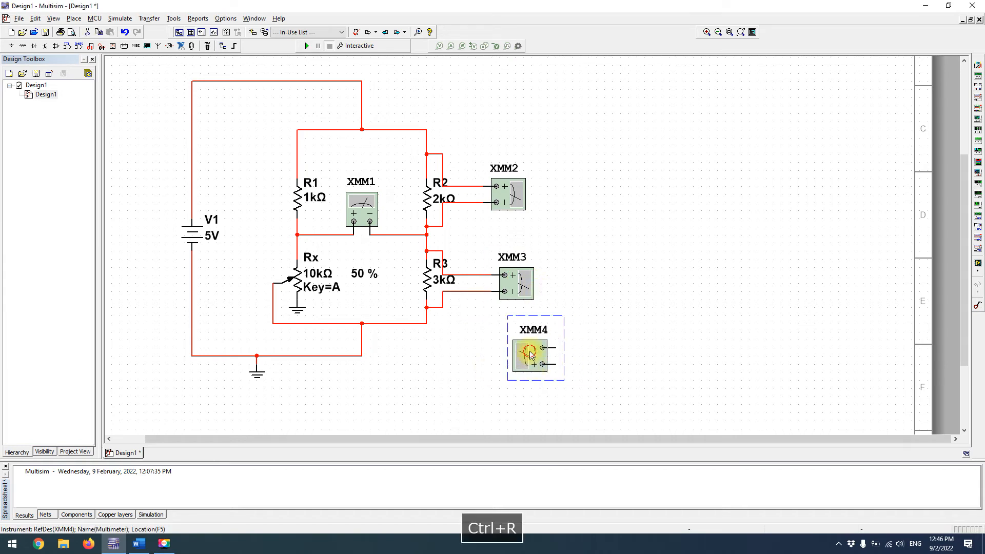
Move XMM4 between V1 and Rx, then wire its negative terminal above Rx and its positive terminal to the Rx wiper wire
{"action": "left_click", "coordinate": [266, 265]}
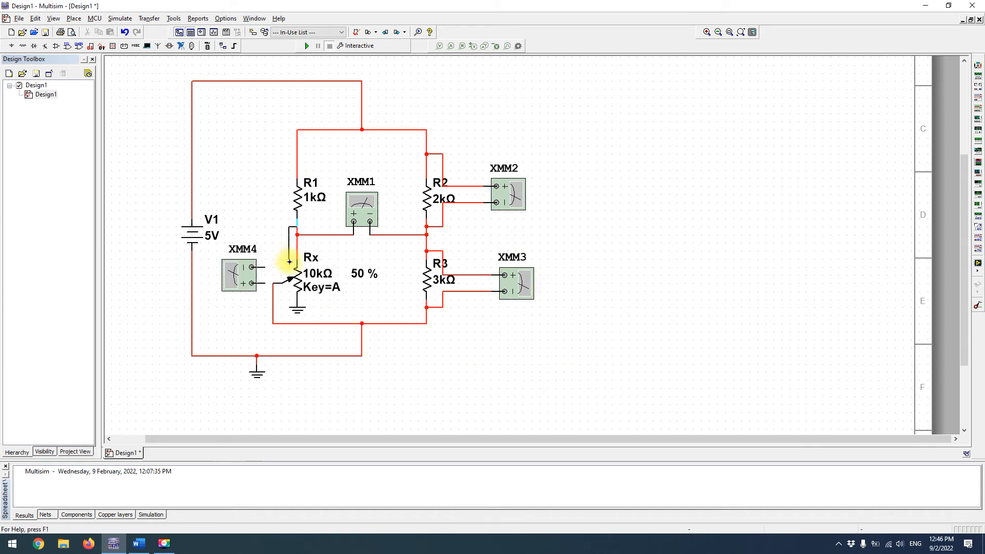
{"action": "key", "text": "Escape"}
{"action": "left_click", "coordinate": [268, 266]}
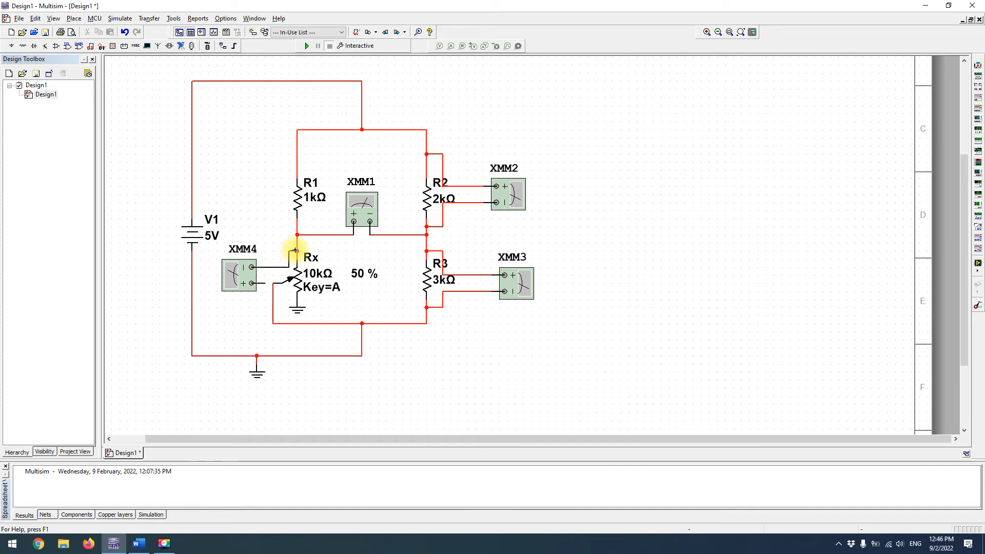
{"action": "left_click", "coordinate": [297, 250]}
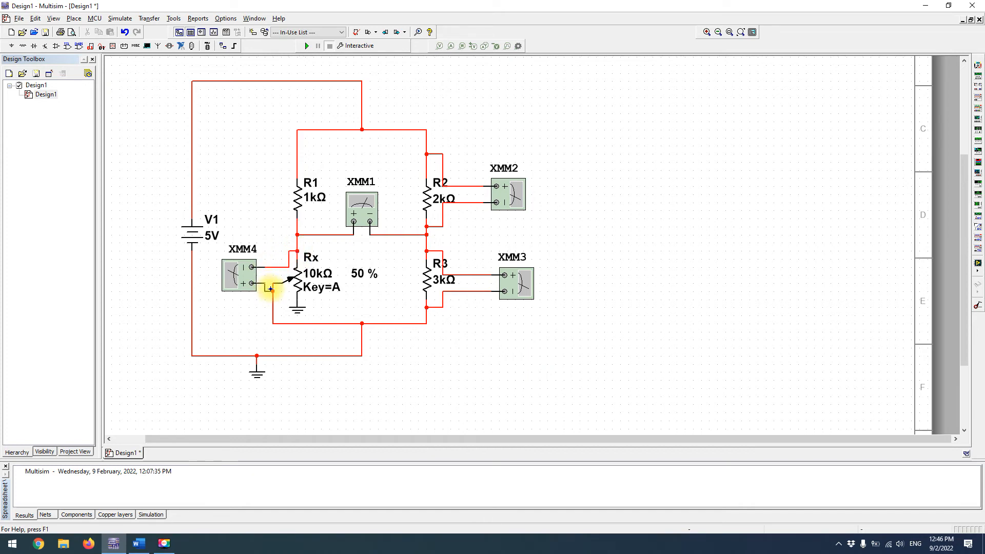
{"action": "left_click", "coordinate": [271, 291]}
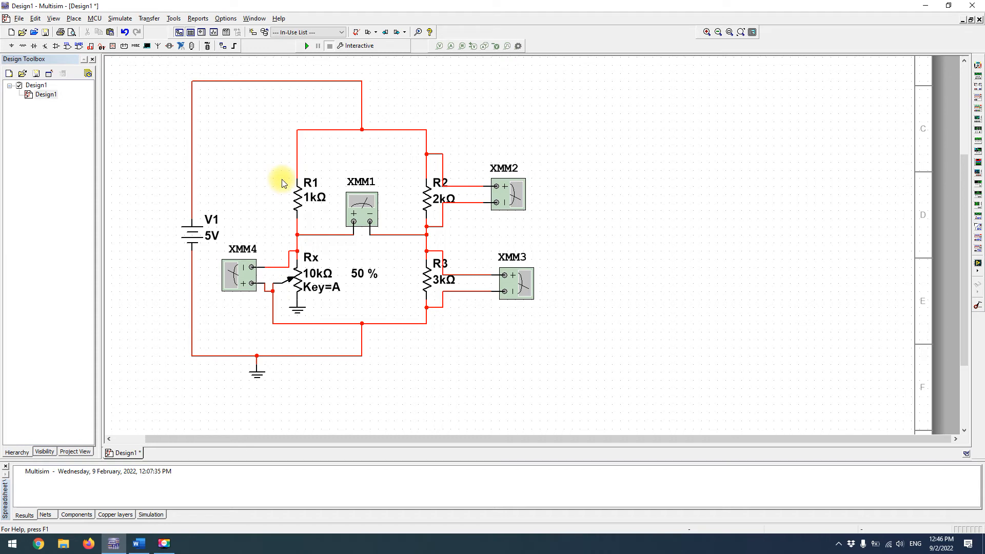
Paste another multimeter between the V1 branch and R1 and rotate it 180 degrees
{"action": "key", "text": "ctrl+v"}
{"action": "left_click", "coordinate": [248, 183]}
{"action": "key", "text": "ctrl+r"}
{"action": "key", "text": "ctrl+r"}
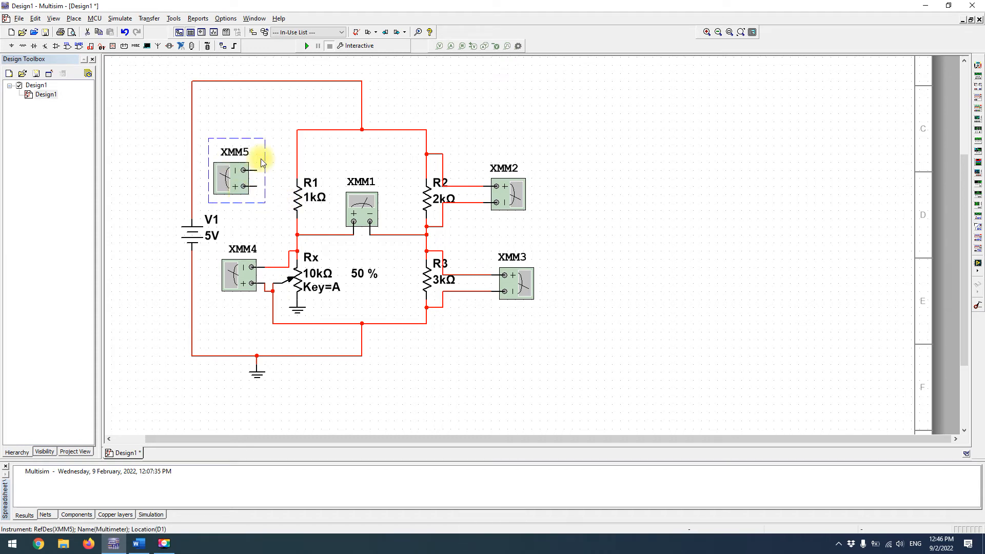
Align XMM5 with R1 and wire its negative terminal above R1 and its positive terminal below R1
{"action": "left_click_drag", "start_coordinate": [262, 162], "coordinate": [262, 178]}
{"action": "left_click", "coordinate": [244, 186]}
{"action": "left_click", "coordinate": [294, 162]}
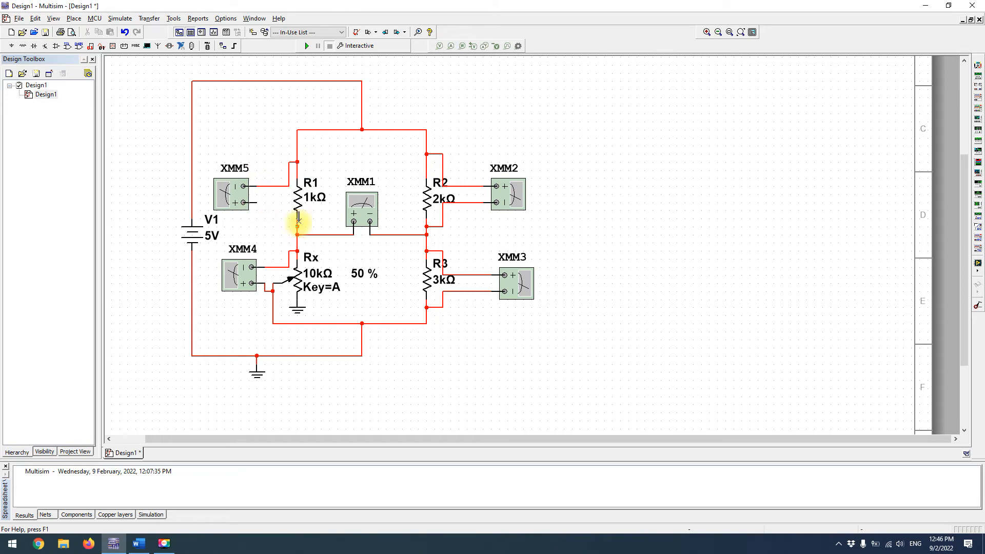
{"action": "left_click", "coordinate": [262, 116]}
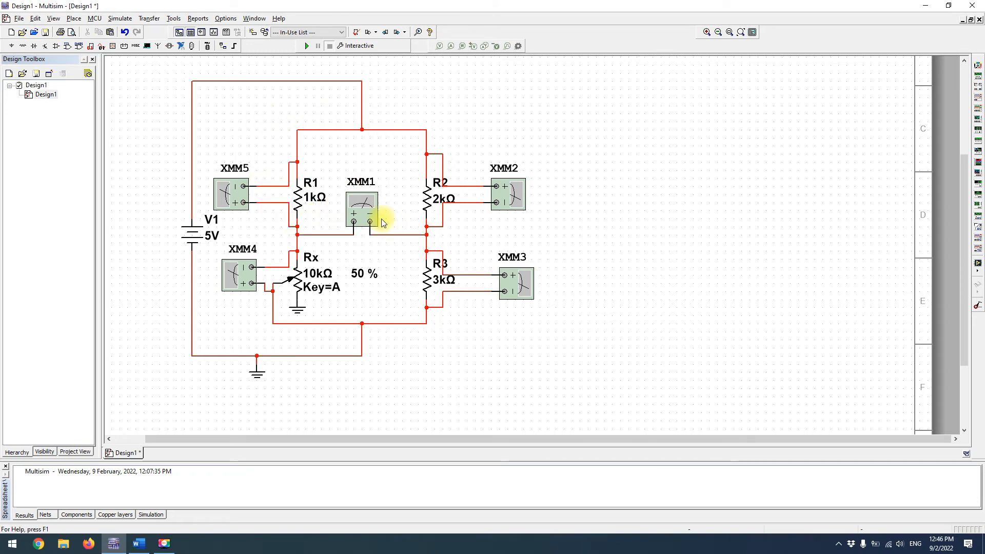
Open the readouts of all five multimeters and arrange them in the empty area beside the circuit, matching the bridge layout
{"action": "double_click", "coordinate": [359, 205]}
{"action": "left_click_drag", "start_coordinate": [495, 232], "coordinate": [873, 164]}
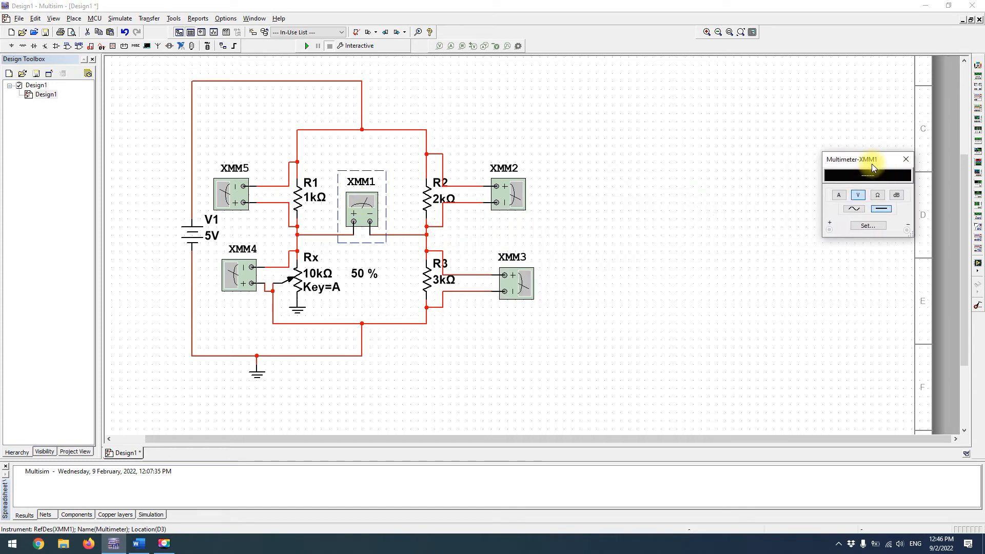
{"action": "double_click", "coordinate": [226, 194]}
{"action": "left_click_drag", "start_coordinate": [480, 232], "coordinate": [580, 80]}
{"action": "double_click", "coordinate": [234, 273]}
{"action": "left_click_drag", "start_coordinate": [487, 226], "coordinate": [586, 219]}
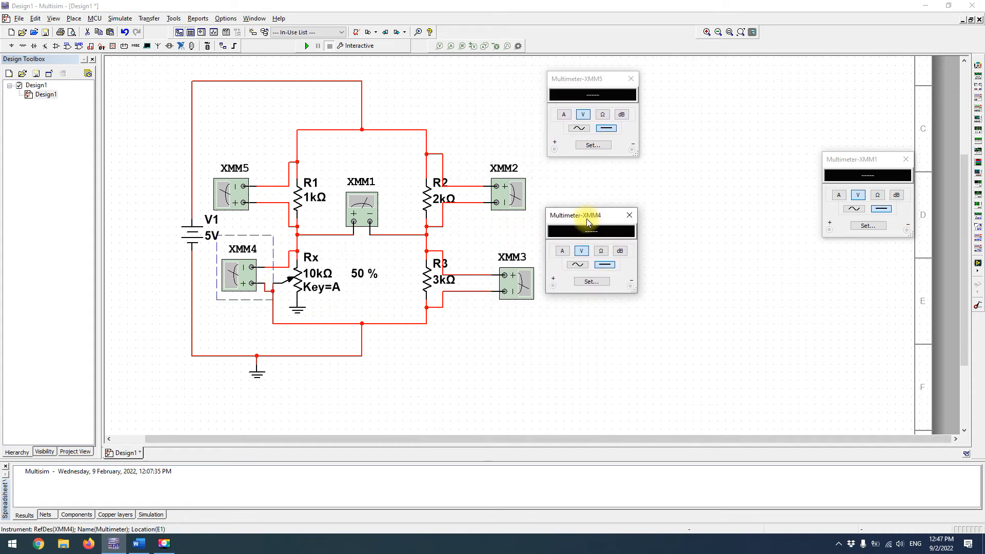
{"action": "double_click", "coordinate": [508, 195]}
{"action": "left_click_drag", "start_coordinate": [490, 238], "coordinate": [717, 89]}
{"action": "double_click", "coordinate": [517, 290]}
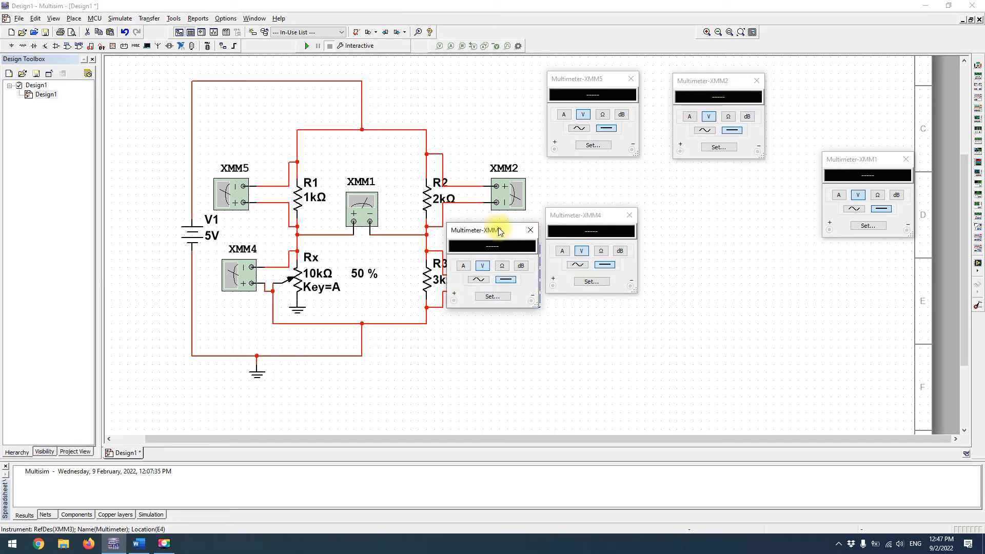
{"action": "left_click_drag", "start_coordinate": [482, 226], "coordinate": [710, 215]}
Set the potentiometer Rx to 10 %
{"action": "mouse_move", "coordinate": [288, 288]}
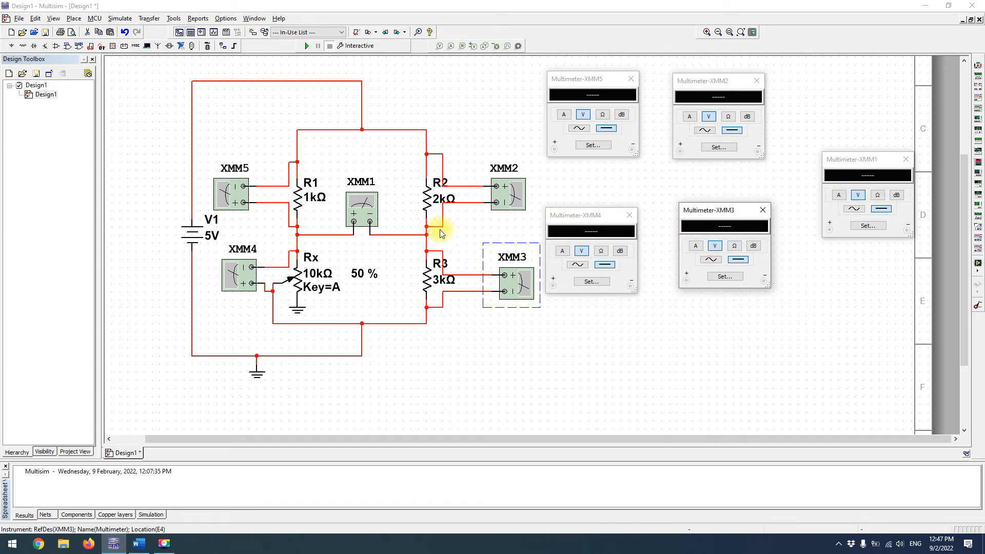
{"action": "left_click", "coordinate": [318, 76]}
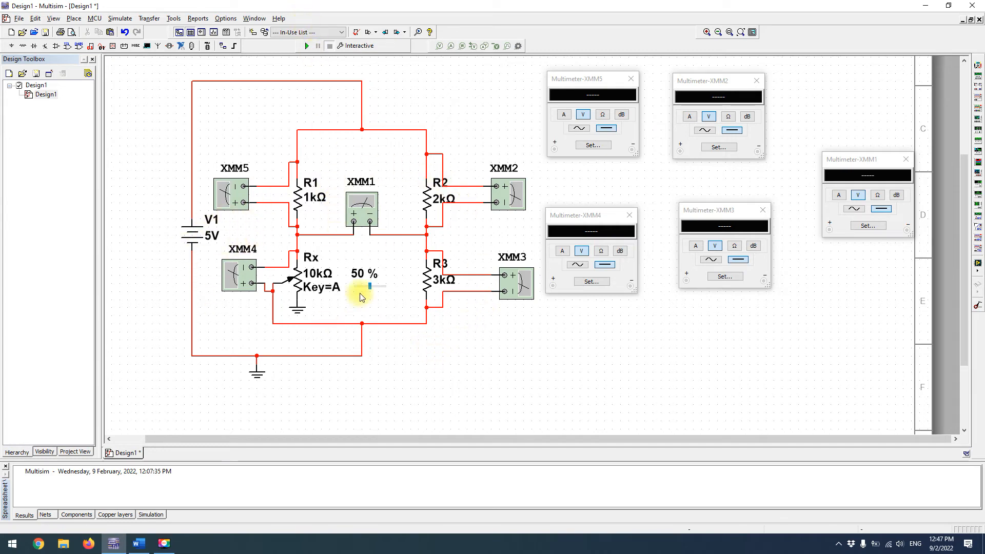
{"action": "left_click", "coordinate": [370, 290]}
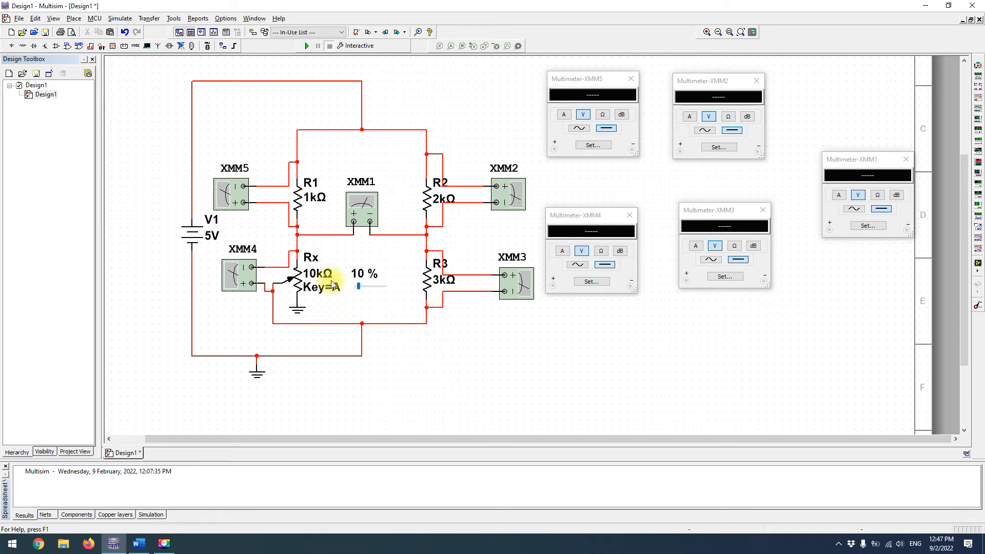
Run the interactive simulation, read the voltages on all multimeters, and stop it, aligning the XMM3 readout below XMM2's
{"action": "mouse_move", "coordinate": [328, 289]}
{"action": "left_click", "coordinate": [305, 47]}
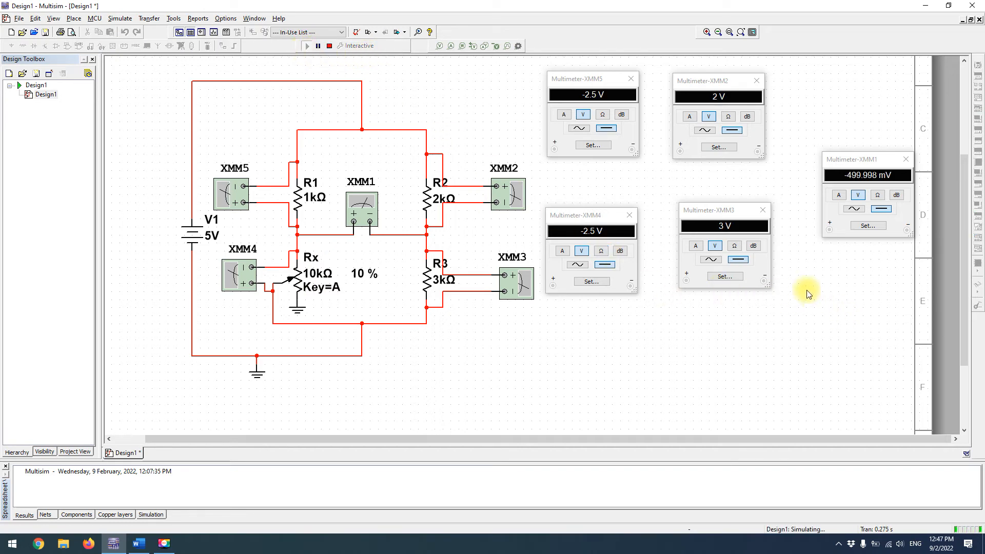
{"action": "left_click_drag", "start_coordinate": [734, 211], "coordinate": [728, 215]}
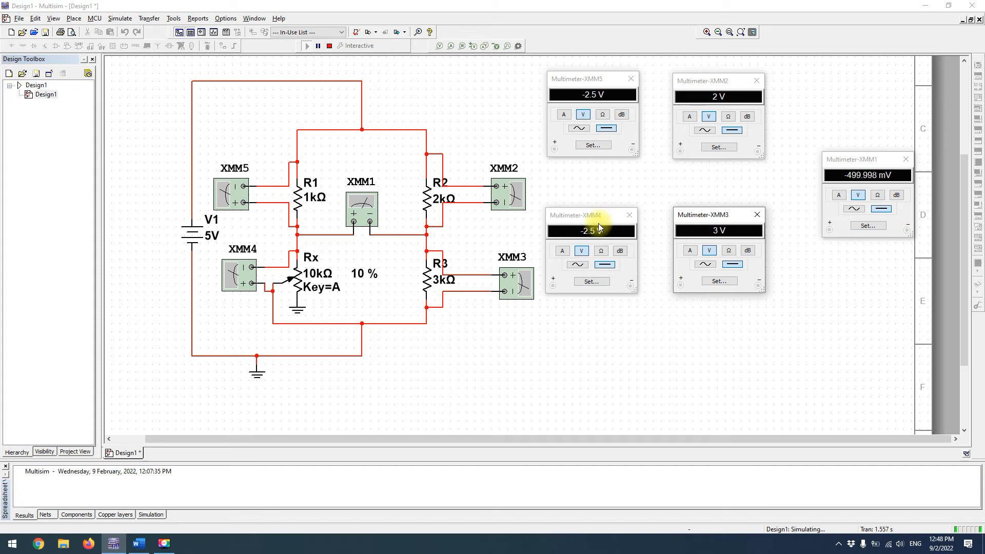
{"action": "left_click", "coordinate": [330, 46]}
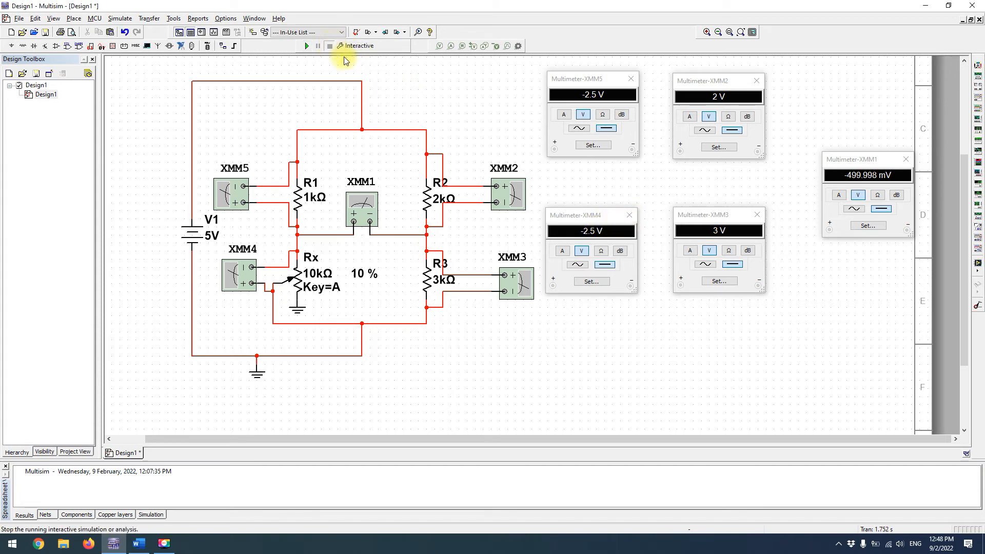
Close the readouts of XMM4 and XMM5
{"action": "left_click", "coordinate": [631, 216]}
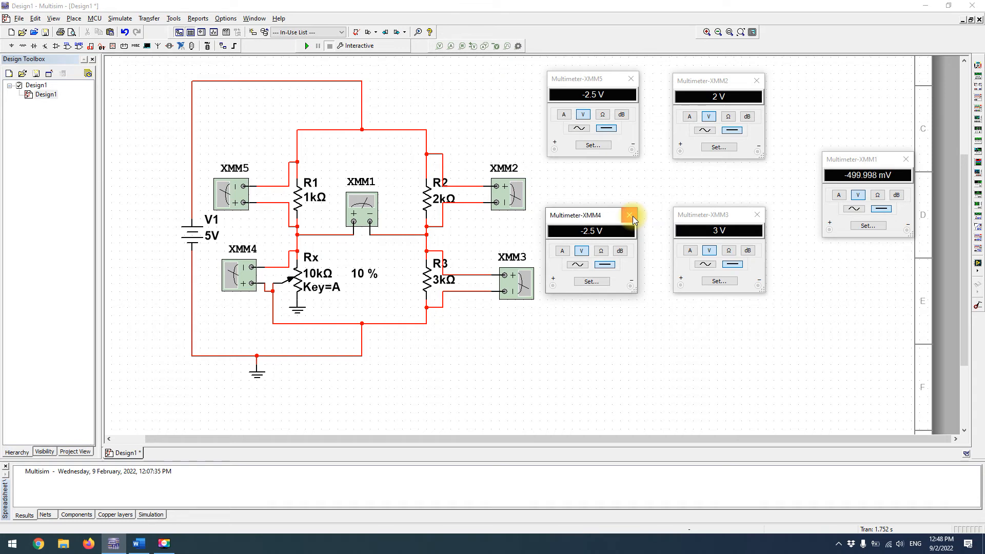
{"action": "left_click", "coordinate": [631, 216]}
{"action": "left_click", "coordinate": [631, 78]}
Delete both wires connecting XMM5 to R1
{"action": "left_click", "coordinate": [238, 194]}
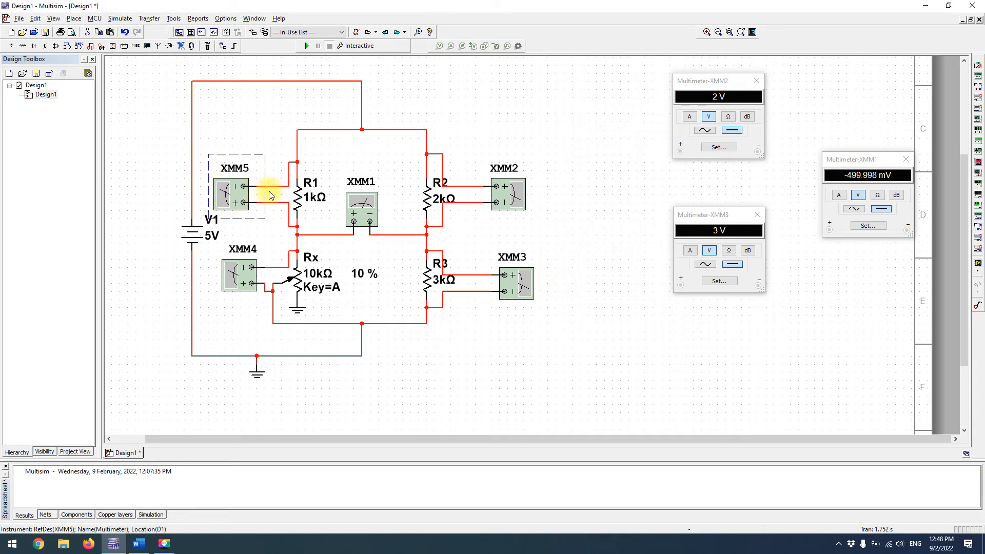
{"action": "left_click_drag", "start_coordinate": [266, 157], "coordinate": [276, 229]}
{"action": "key", "text": "Delete"}
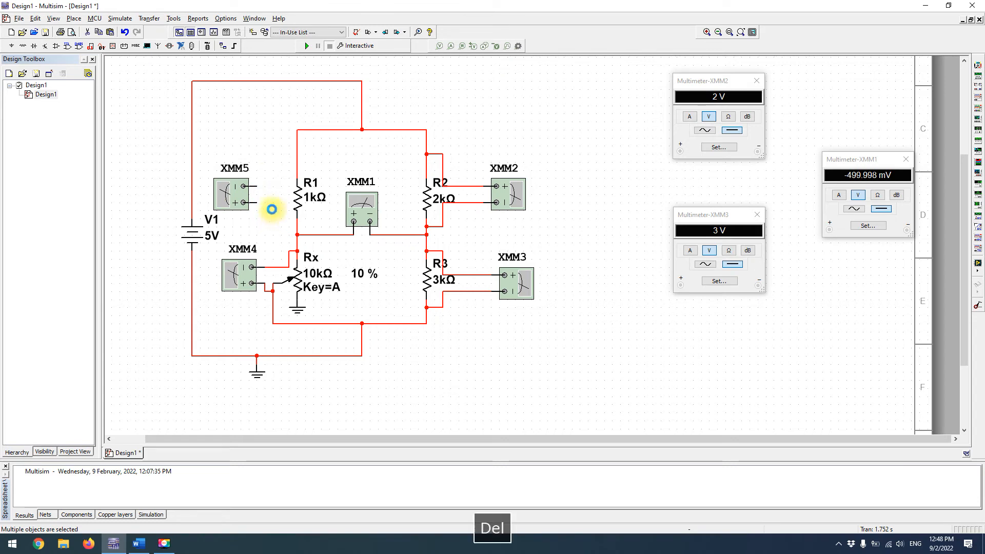
Flip XMM5 vertically so its positive terminal is above the negative one
{"action": "left_click", "coordinate": [232, 192]}
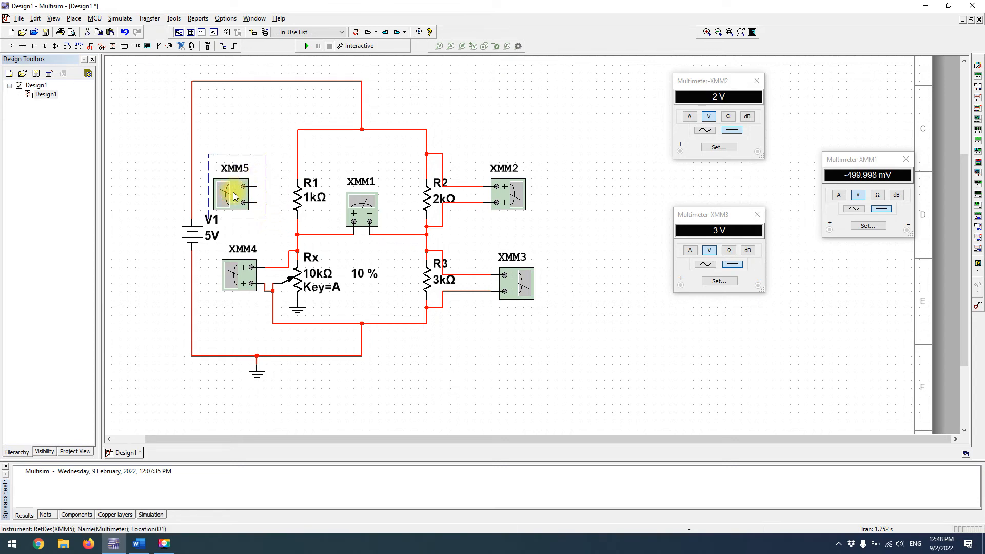
{"action": "key", "text": "ctrl+y"}
{"action": "key", "text": "ctrl+y"}
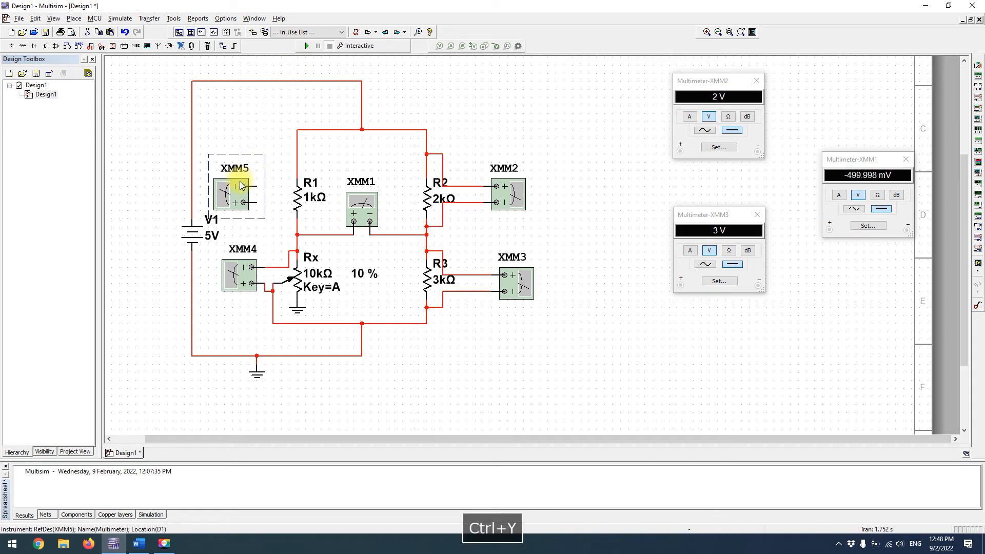
{"action": "key", "text": "alt+y"}
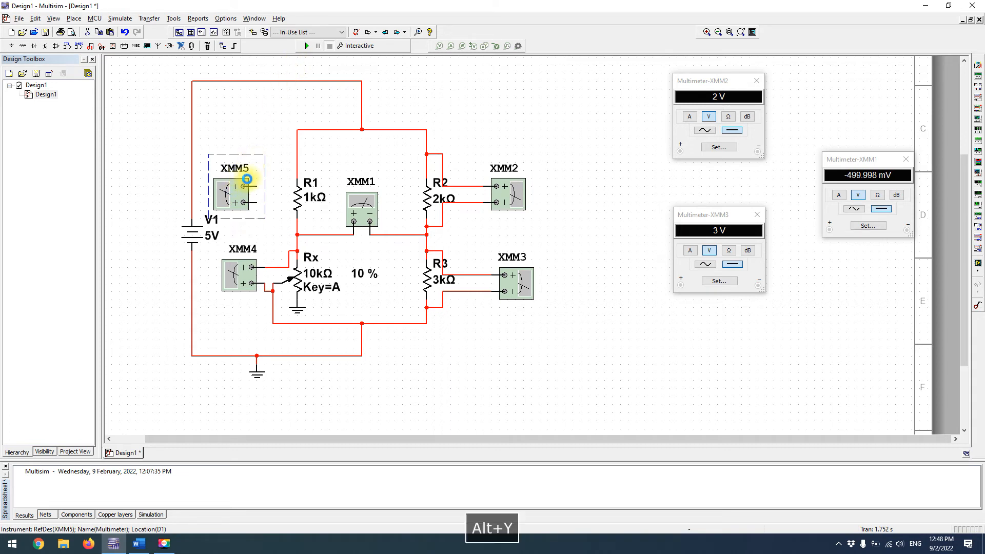
Rewire XMM5 across R1 with its positive terminal above and its negative terminal below the resistor
{"action": "left_click", "coordinate": [263, 123]}
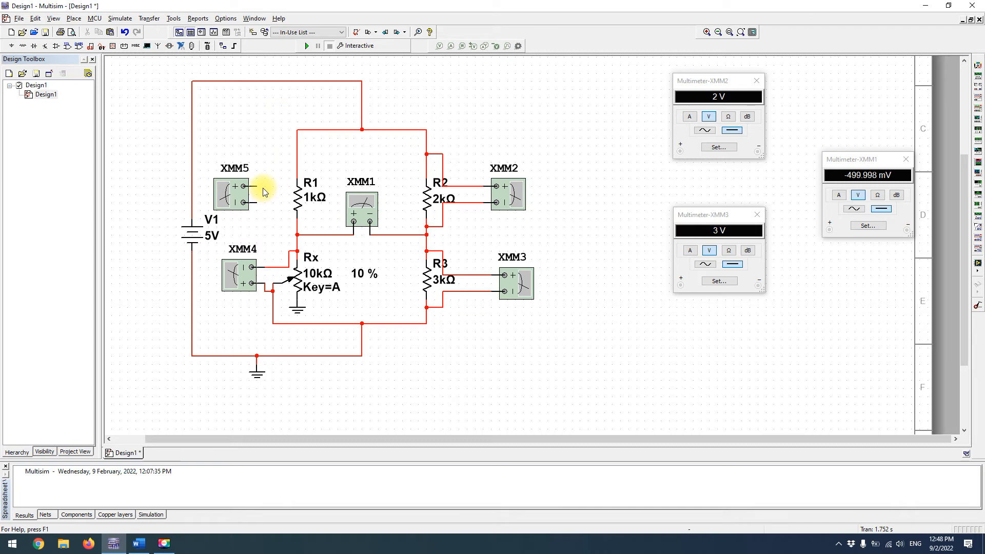
{"action": "left_click", "coordinate": [243, 185]}
{"action": "left_click", "coordinate": [297, 162]}
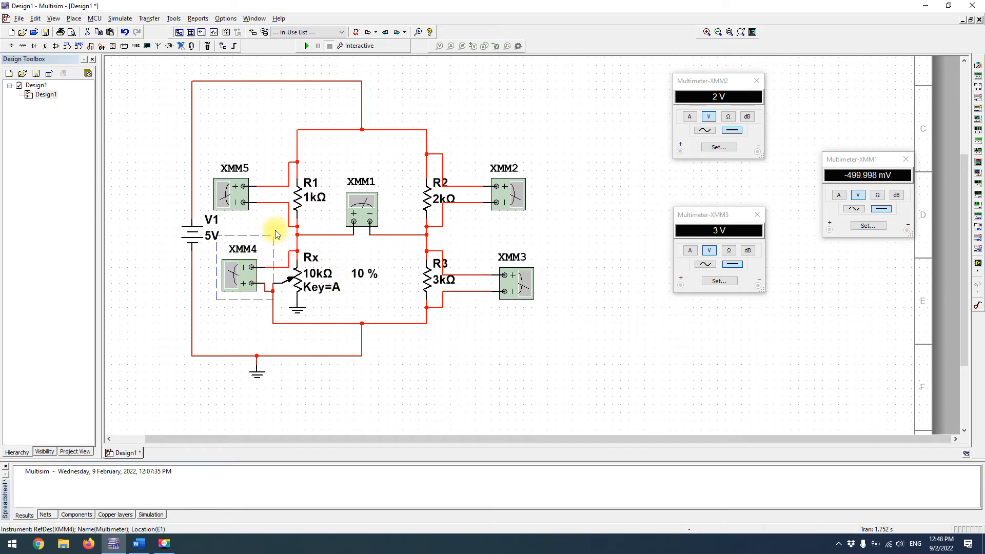
Delete both wires connecting XMM4 to Rx
{"action": "left_click", "coordinate": [274, 267]}
{"action": "key", "text": "Delete"}
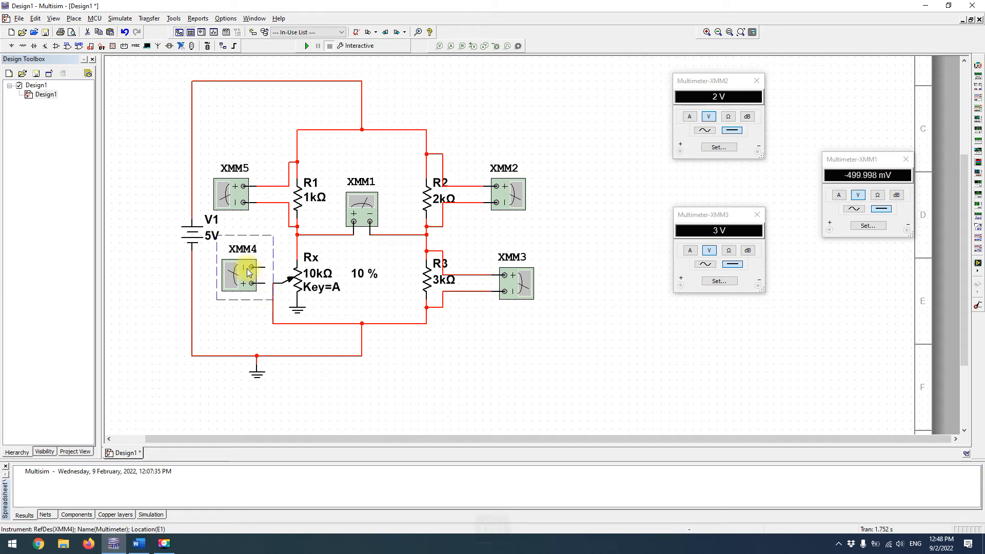
Flip XMM4 vertically and rewire it across Rx with its positive terminal at the upper node and its negative terminal at the wiper's return wire
{"action": "key", "text": "alt+y"}
{"action": "left_click", "coordinate": [271, 258]}
{"action": "left_click", "coordinate": [266, 270]}
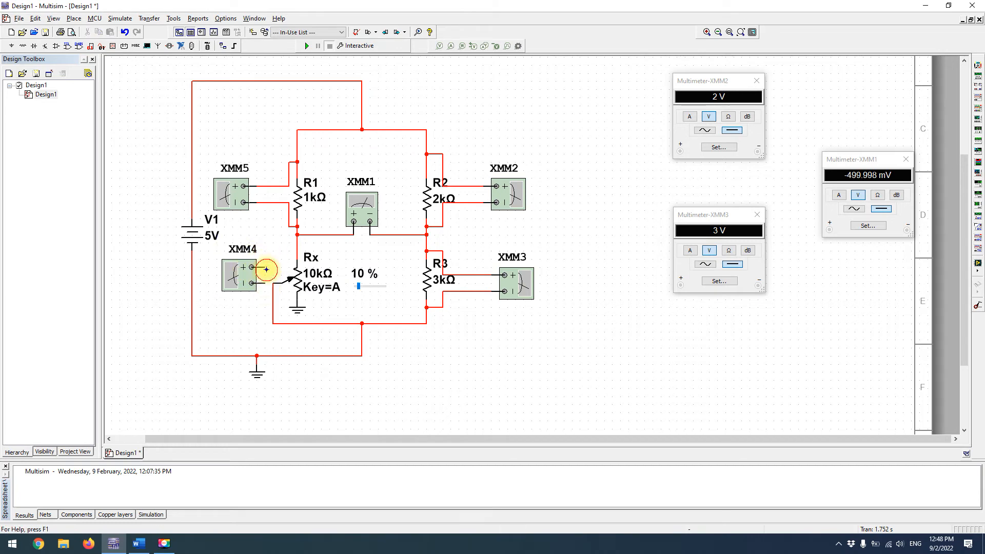
{"action": "left_click", "coordinate": [298, 252]}
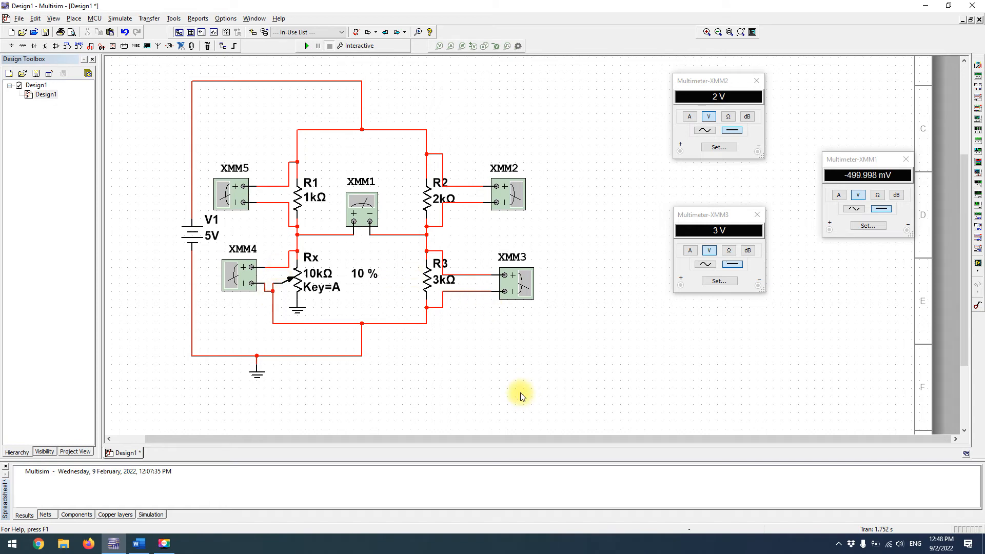
Run the simulation and open the XMM5 and XMM4 multimeter displays to read the voltages across R1 and Rx
{"action": "left_click", "coordinate": [306, 46]}
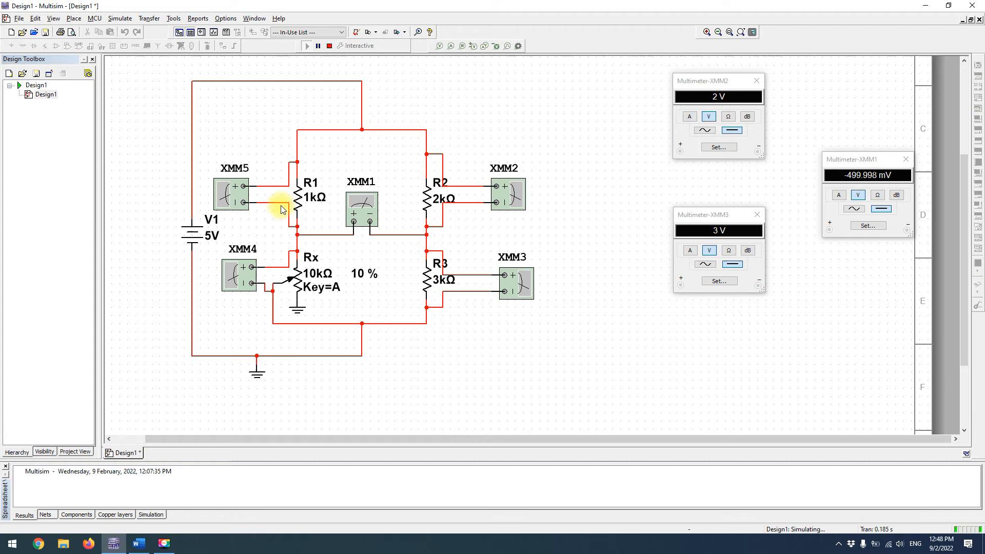
{"action": "double_click", "coordinate": [235, 192]}
{"action": "double_click", "coordinate": [241, 274]}
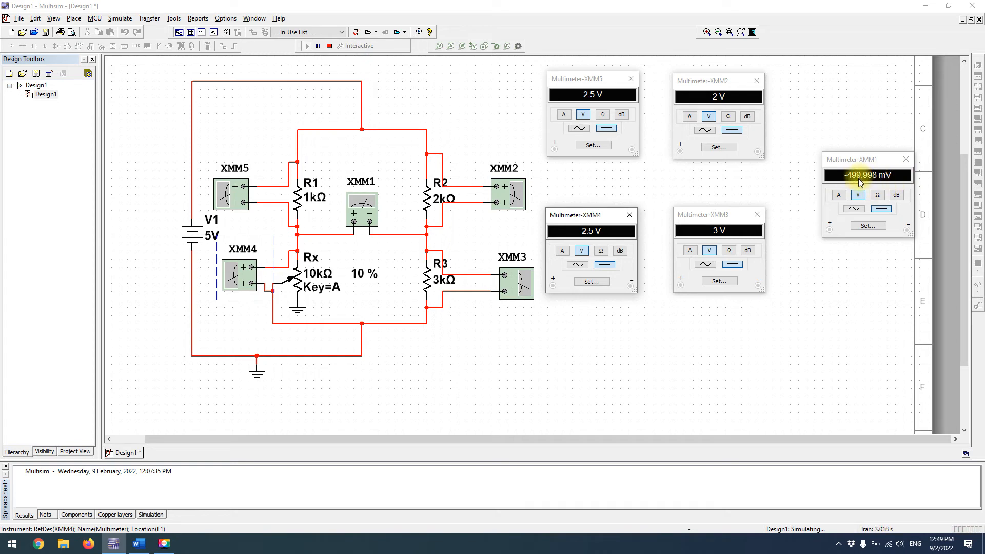
Switch to the Wheatstone Bridge document in Word and examine scenario 1's simulated Vab and the Rx values for the other scenarios in the results table
{"action": "left_click", "coordinate": [138, 543]}
{"action": "scroll", "coordinate": [556, 414], "scroll_direction": "down", "scroll_amount": 20}
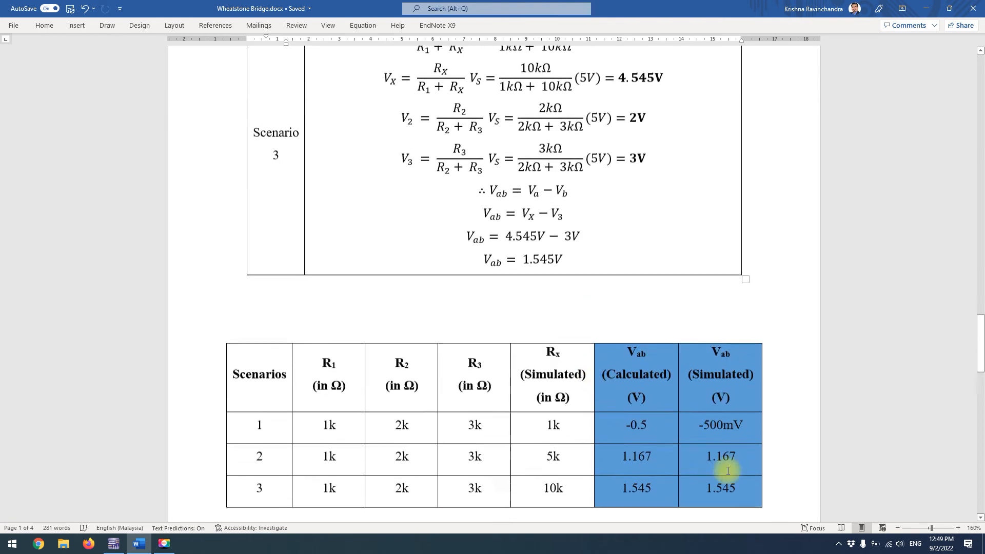
{"action": "left_click_drag", "start_coordinate": [699, 423], "coordinate": [749, 424]}
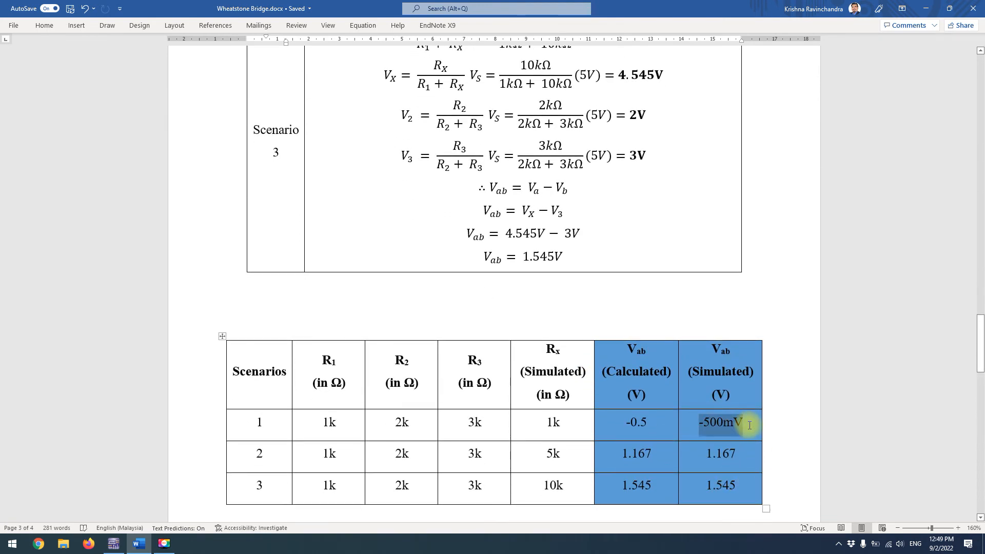
{"action": "left_click", "coordinate": [719, 428]}
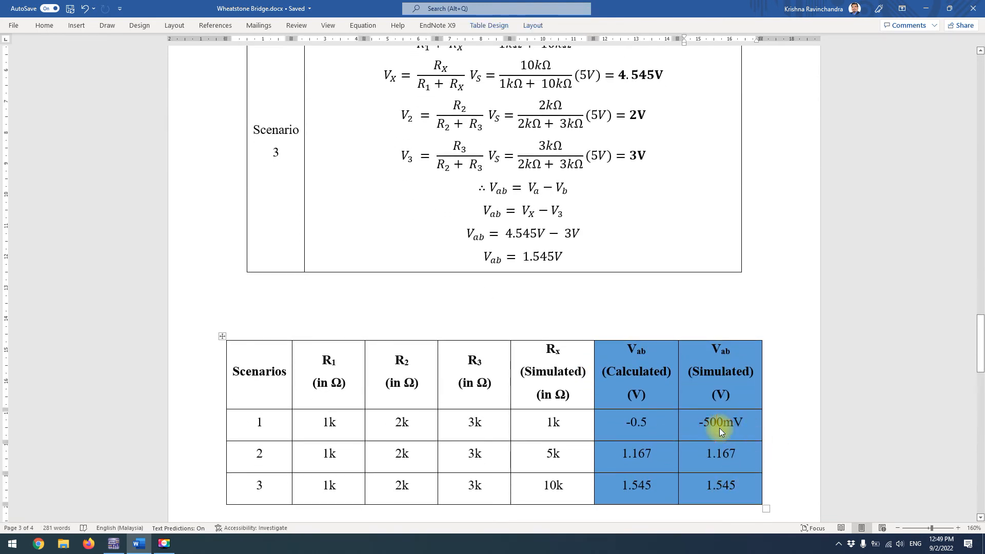
{"action": "scroll", "coordinate": [696, 427], "scroll_direction": "down", "scroll_amount": 1}
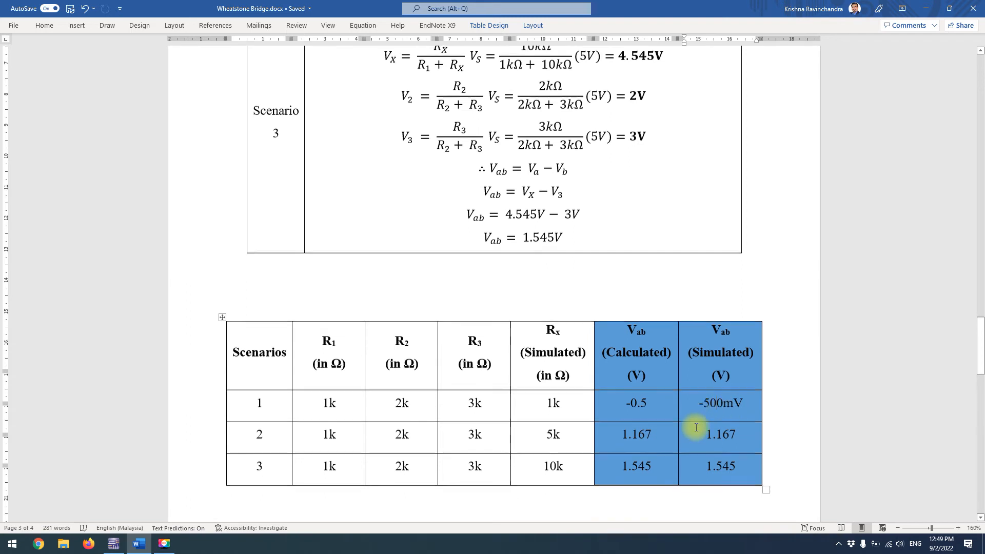
{"action": "scroll", "coordinate": [696, 427], "scroll_direction": "down", "scroll_amount": 1}
{"action": "double_click", "coordinate": [544, 421]}
{"action": "double_click", "coordinate": [534, 449]}
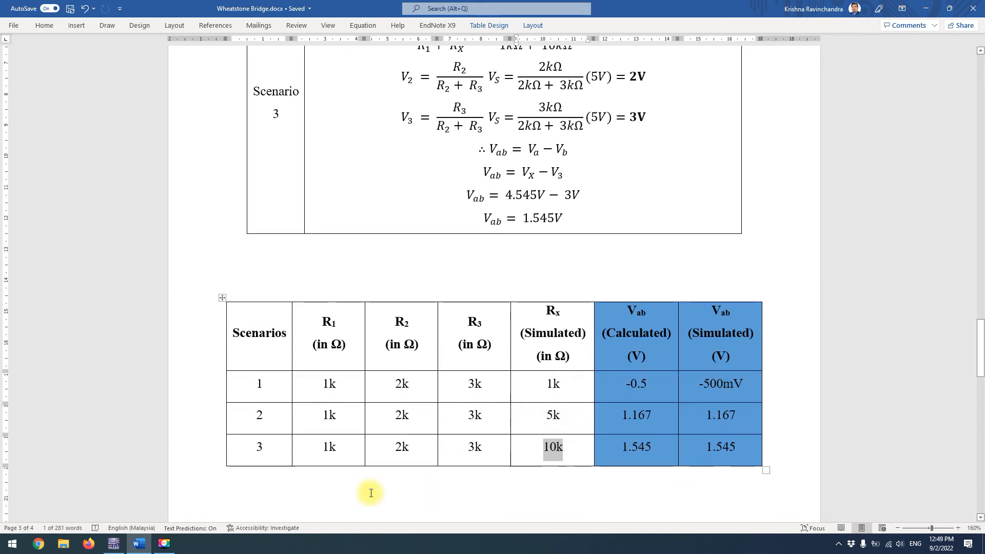
Switch back to Multisim and set the potentiometer Rx to 50 % while the simulation runs
{"action": "left_click", "coordinate": [164, 547]}
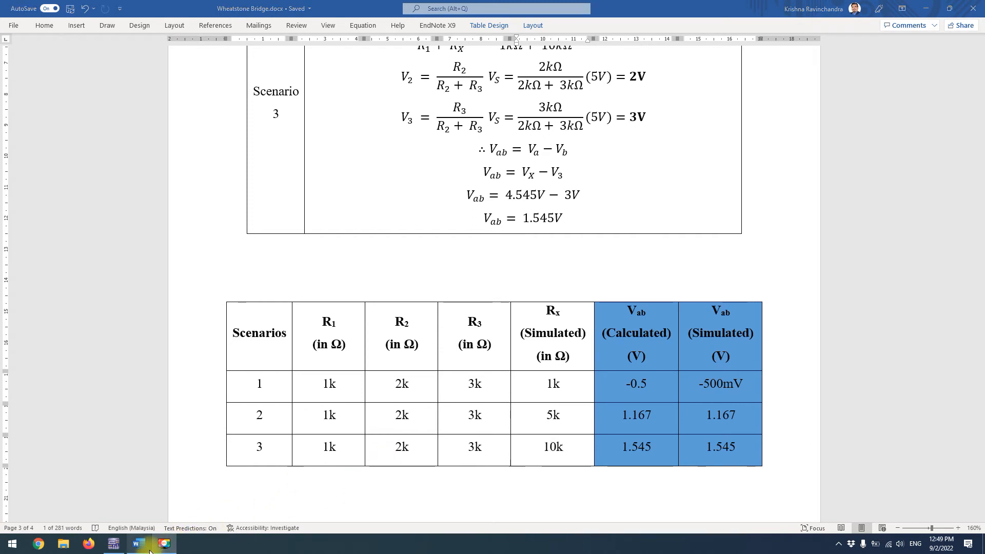
{"action": "left_click", "coordinate": [114, 544]}
{"action": "mouse_move", "coordinate": [355, 290]}
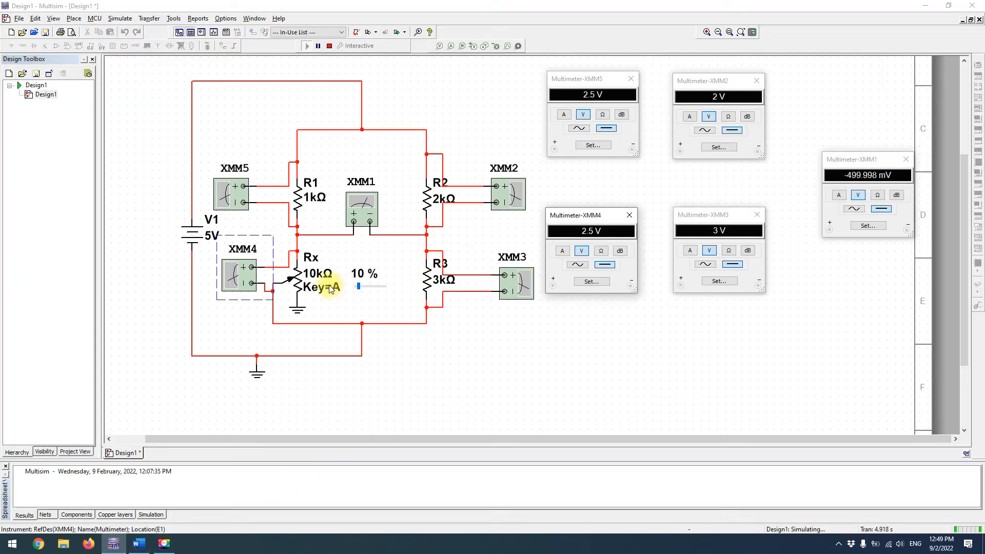
{"action": "left_click", "coordinate": [362, 288]}
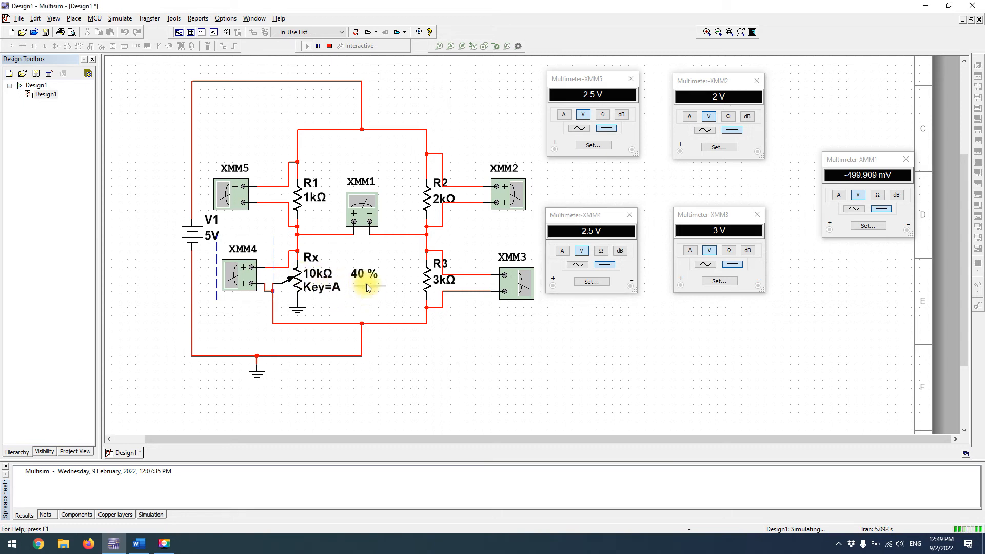
{"action": "left_click_drag", "start_coordinate": [368, 285], "coordinate": [370, 284]}
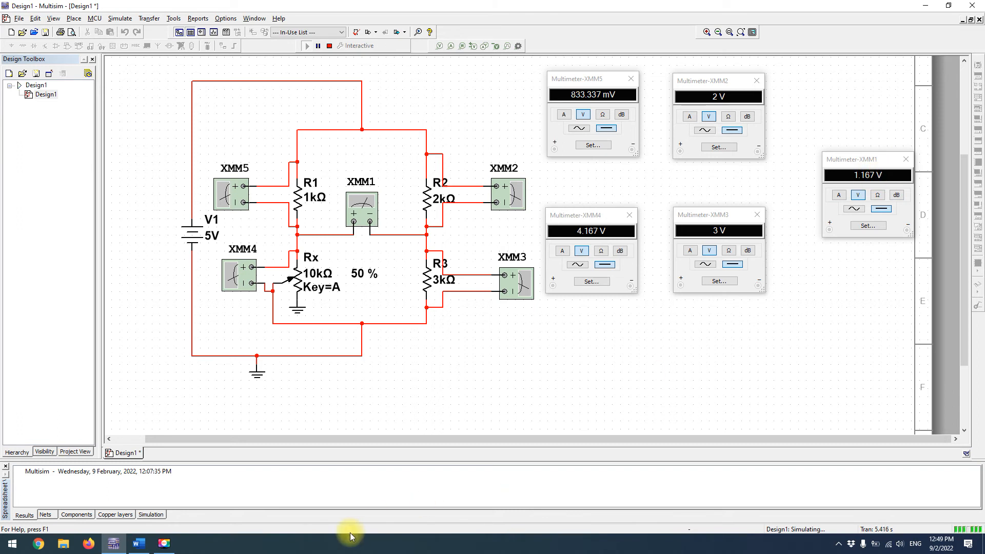
Check scenario 2's simulated Vab in the Word results table, and return to the Multisim circuit
{"action": "left_click", "coordinate": [139, 544]}
{"action": "left_click_drag", "start_coordinate": [704, 417], "coordinate": [738, 424]}
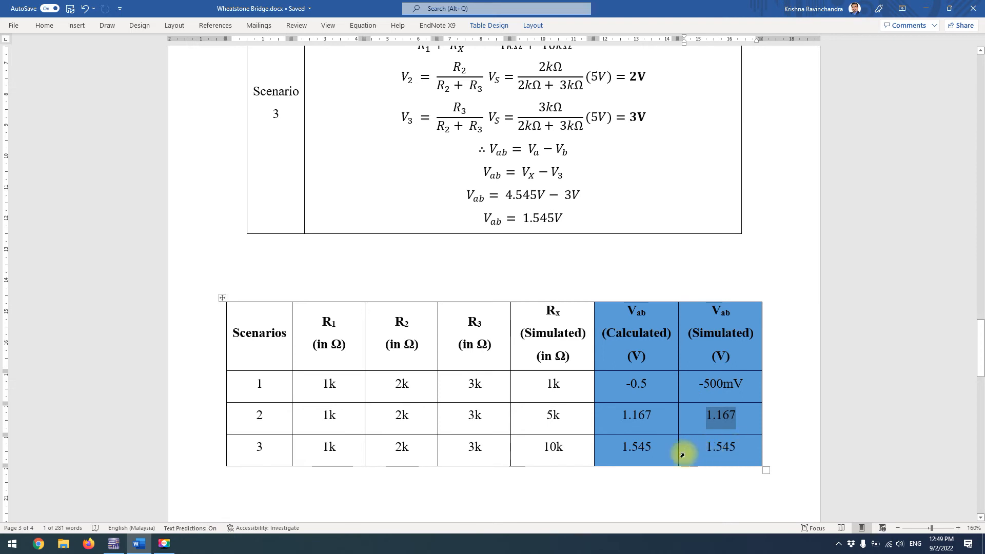
{"action": "left_click", "coordinate": [926, 8]}
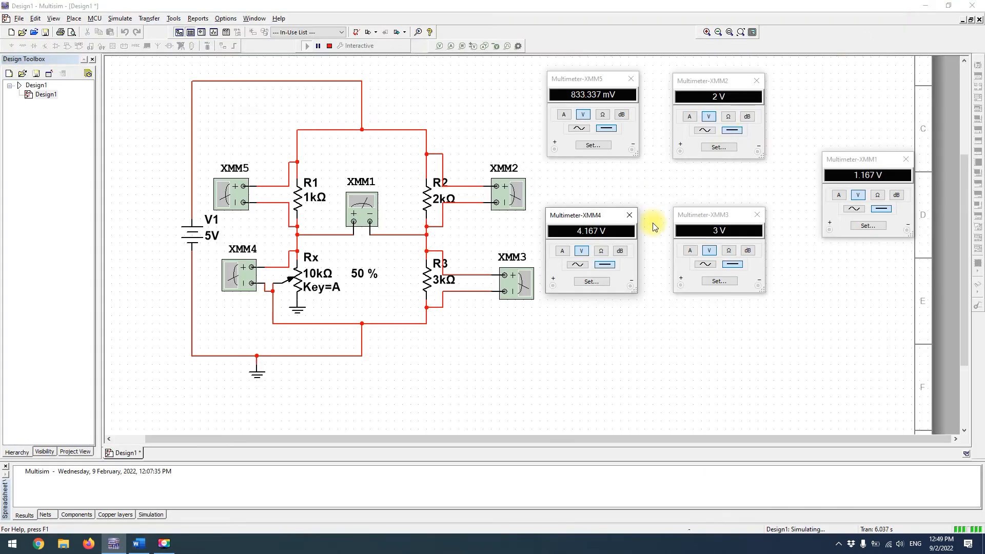
Set the potentiometer Rx to 100 % and stop the simulation
{"action": "mouse_move", "coordinate": [376, 280]}
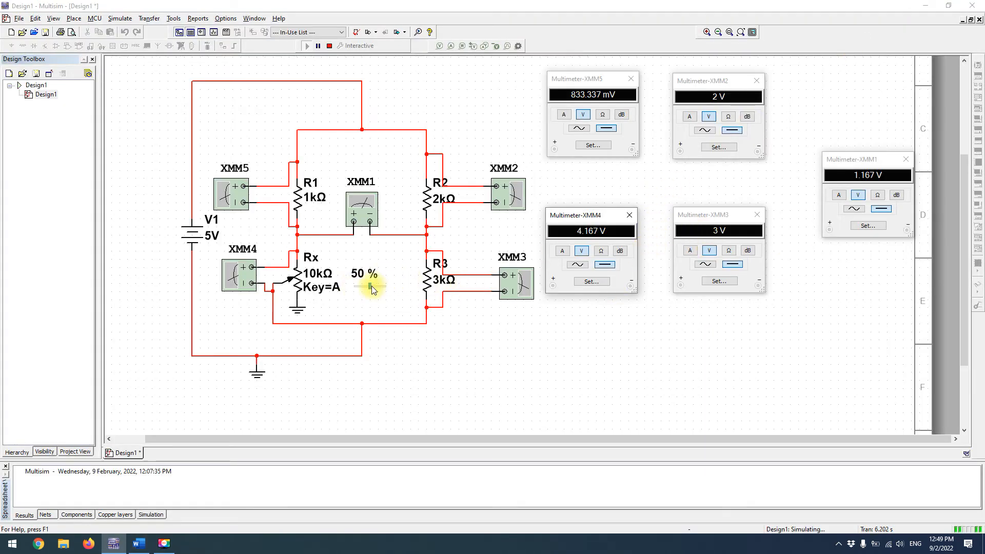
{"action": "left_click_drag", "start_coordinate": [370, 286], "coordinate": [400, 288]}
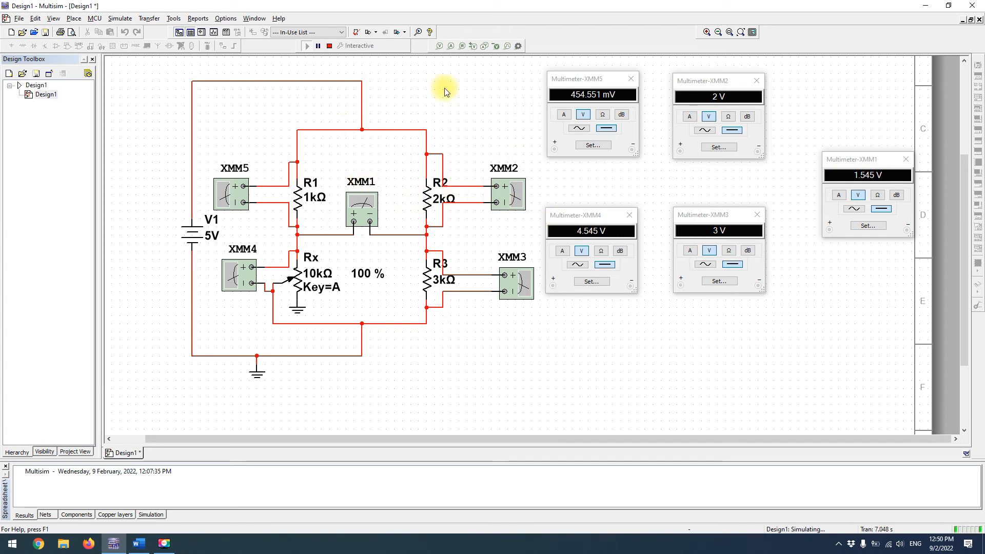
{"action": "left_click", "coordinate": [330, 47]}
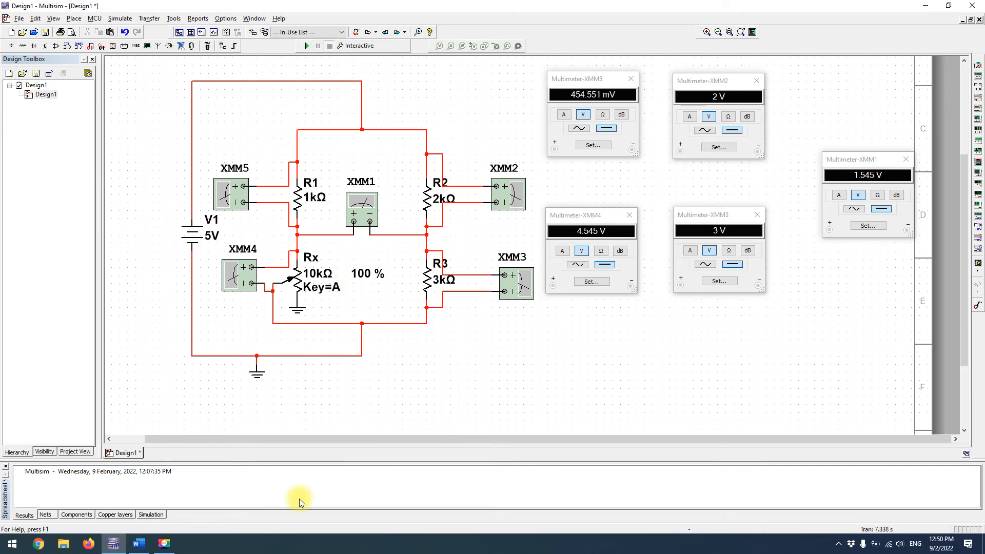
Switch to the Word document and view the scenario 3 results row and the Balanced Wheatstone Bridge section
{"action": "left_click", "coordinate": [146, 547]}
{"action": "scroll", "coordinate": [578, 255], "scroll_direction": "down", "scroll_amount": 5}
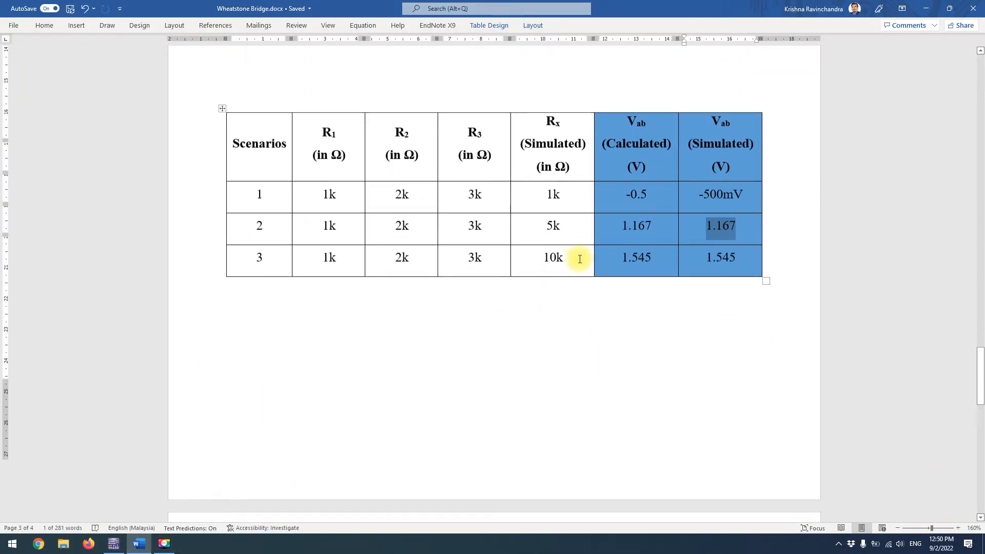
{"action": "scroll", "coordinate": [580, 259], "scroll_direction": "down", "scroll_amount": 6}
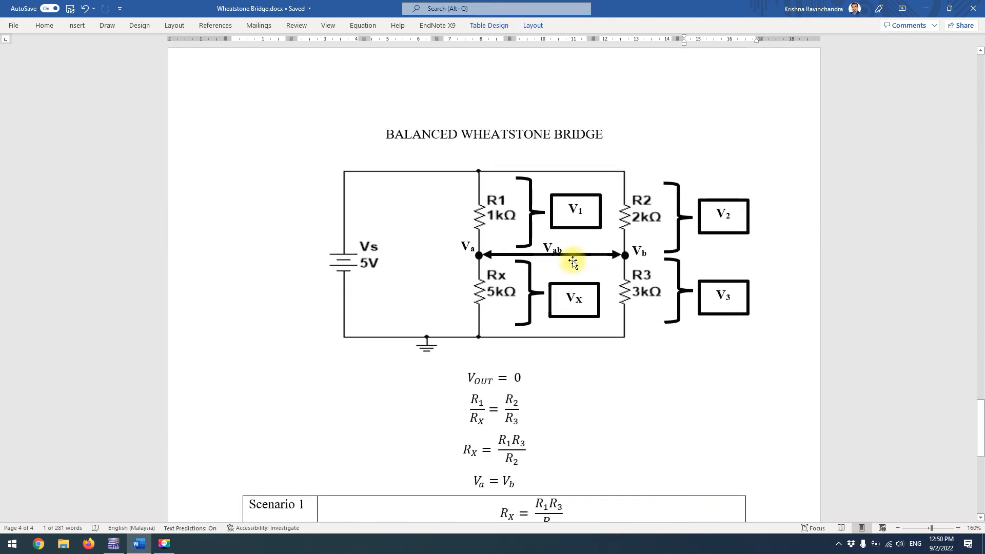
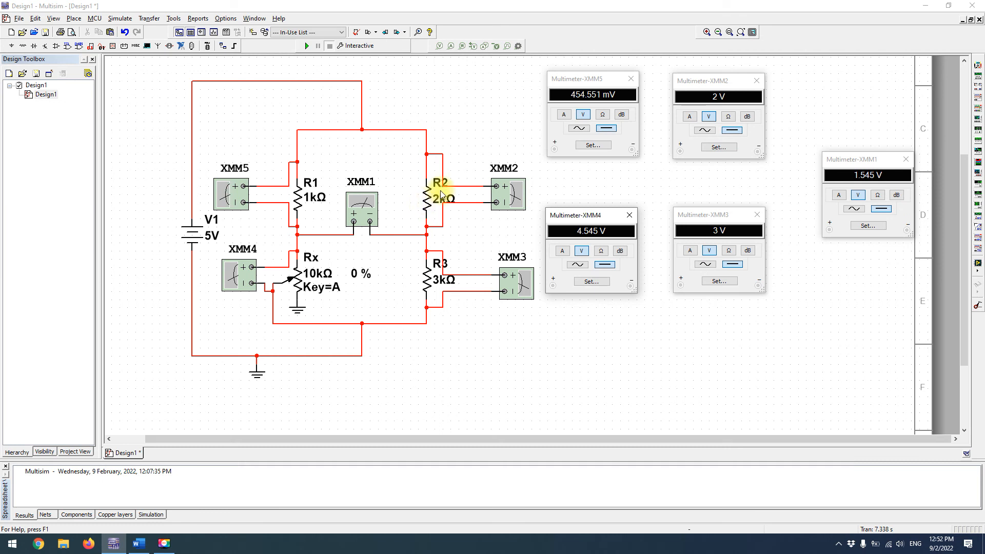
Set resistor R2 to 6 kΩ for the first balanced-bridge scenario and start the simulation
{"action": "left_click", "coordinate": [426, 203]}
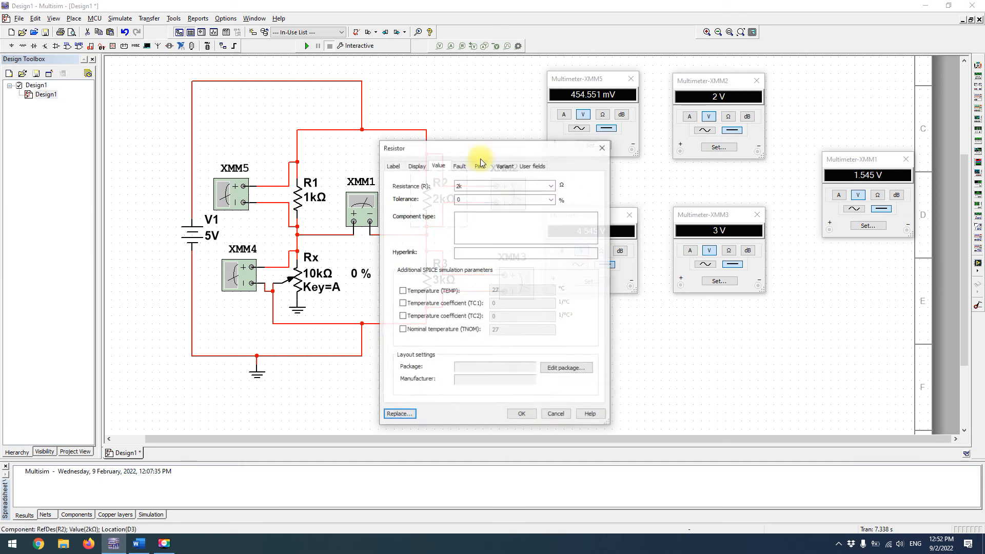
{"action": "type", "text": "6k"}
{"action": "left_click", "coordinate": [522, 413]}
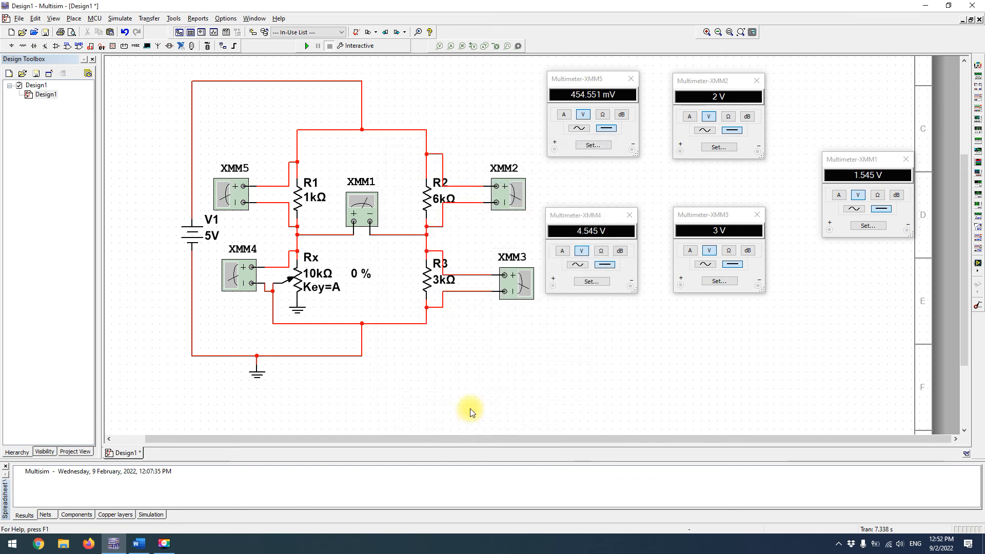
{"action": "mouse_move", "coordinate": [359, 274]}
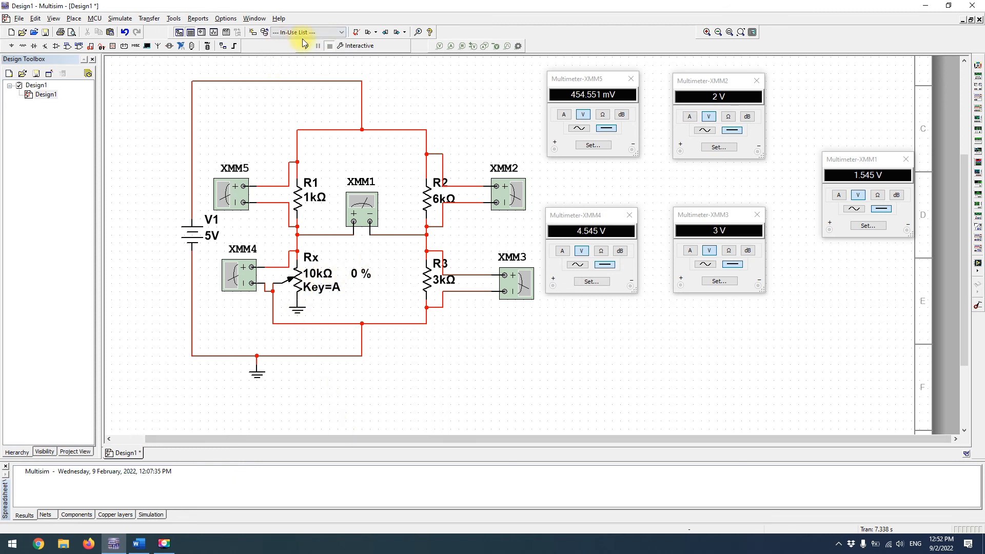
{"action": "left_click", "coordinate": [307, 46]}
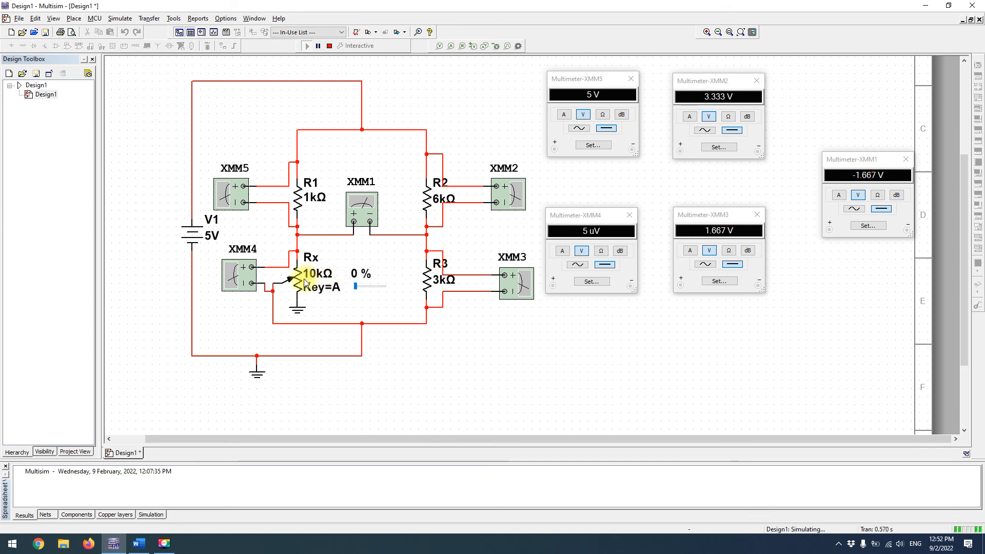
Check scenario 1's calculated Rx in the Word document, and set the potentiometer Rx to 5 % in the running Multisim simulation
{"action": "left_click", "coordinate": [138, 543]}
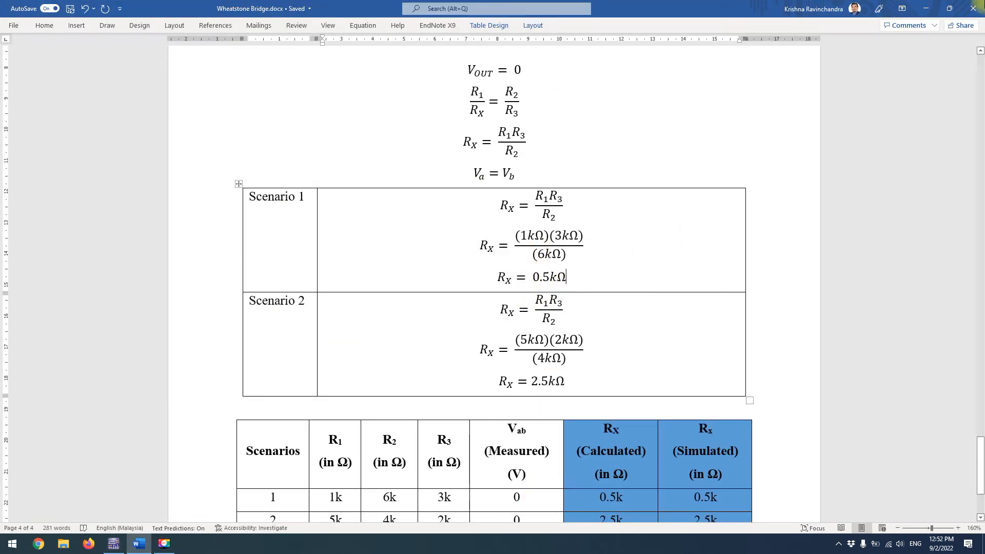
{"action": "key", "text": "alt+Tab"}
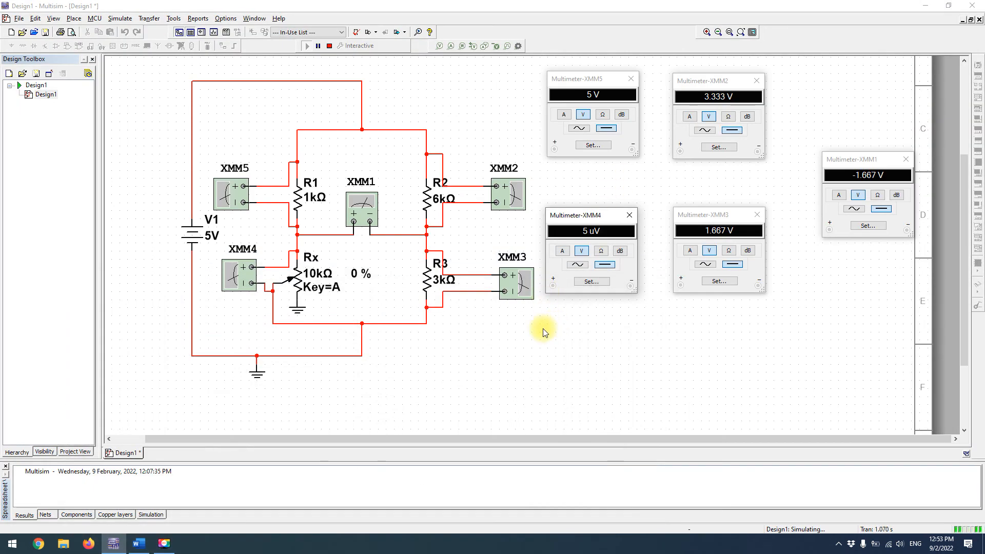
{"action": "left_click", "coordinate": [520, 409]}
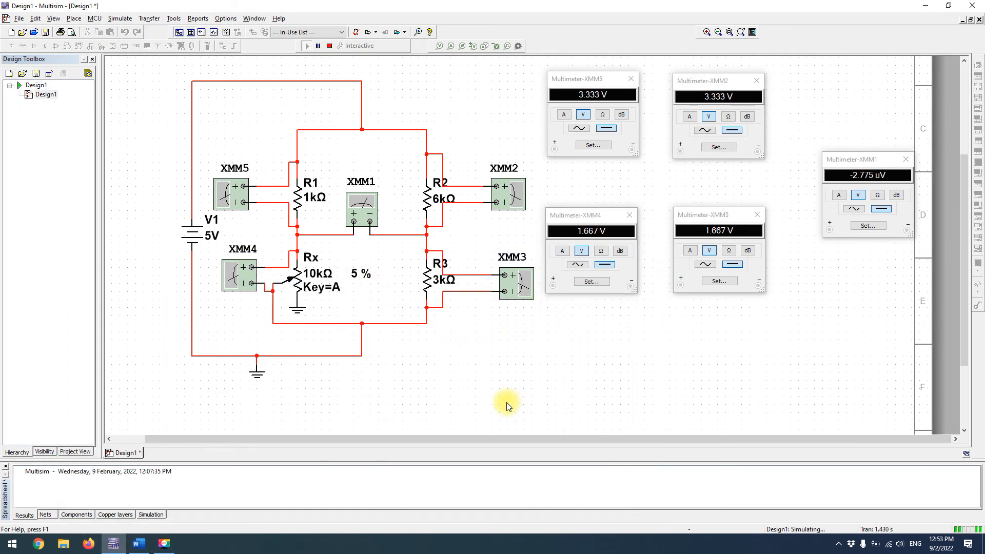
{"action": "mouse_move", "coordinate": [334, 286]}
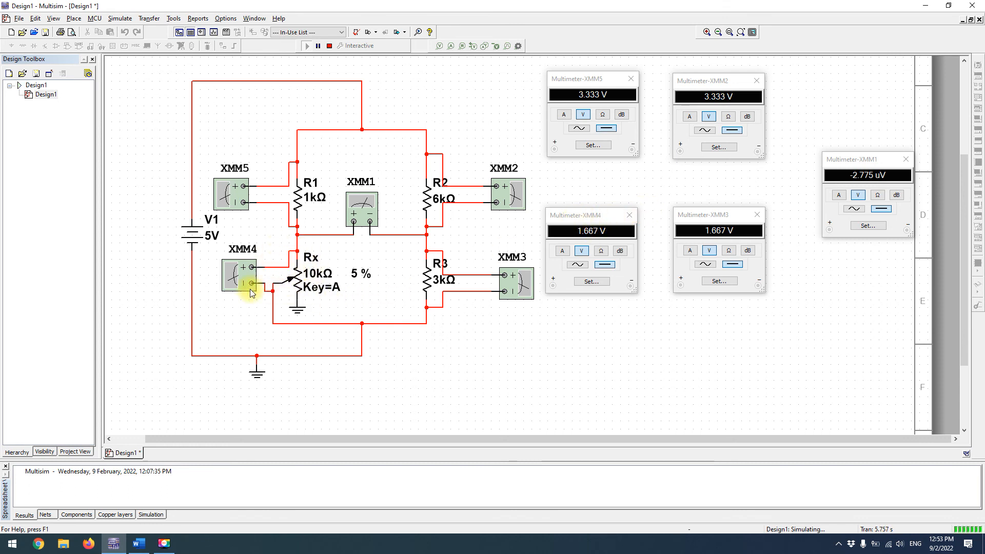
{"action": "mouse_move", "coordinate": [294, 303]}
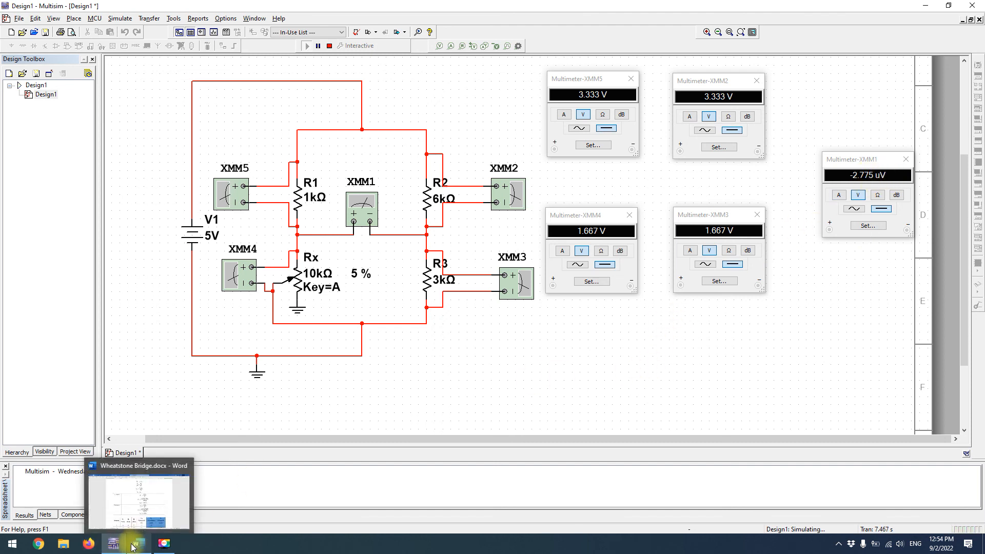
Stop the simulation, and switch to Word to look up scenario 2's resistor values in the balanced-bridge table before returning to Multisim
{"action": "left_click", "coordinate": [329, 46]}
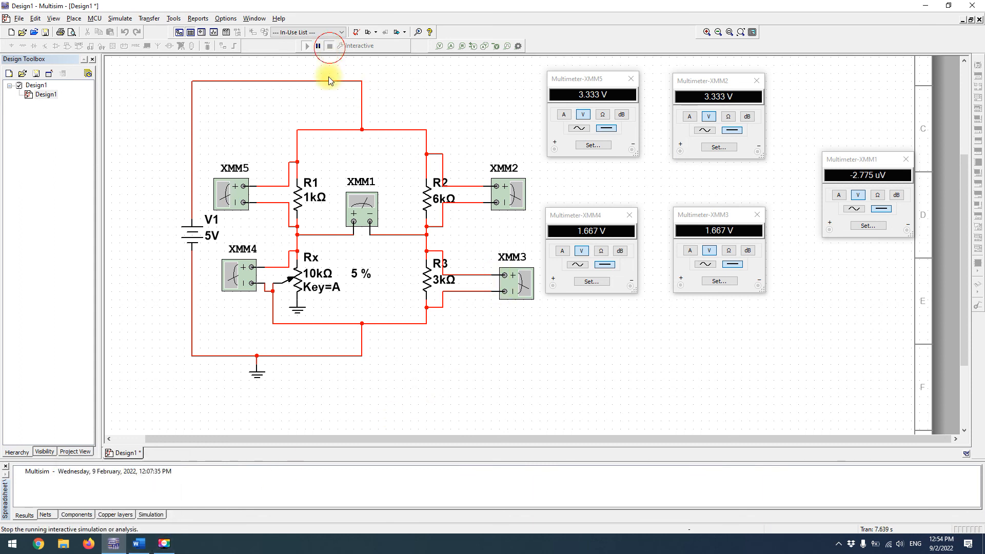
{"action": "left_click", "coordinate": [139, 544]}
{"action": "scroll", "coordinate": [521, 378], "scroll_direction": "down", "scroll_amount": 3}
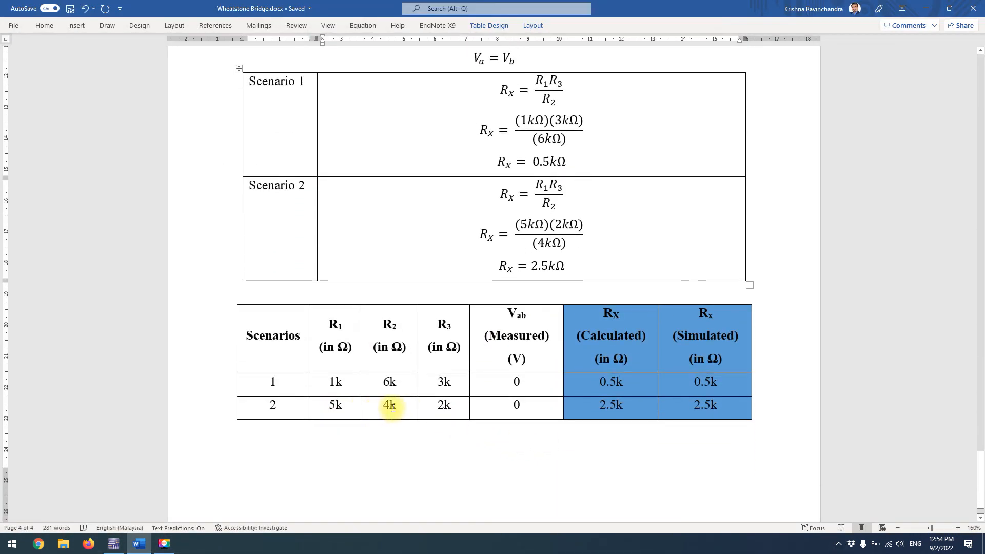
{"action": "key", "text": "alt+Tab"}
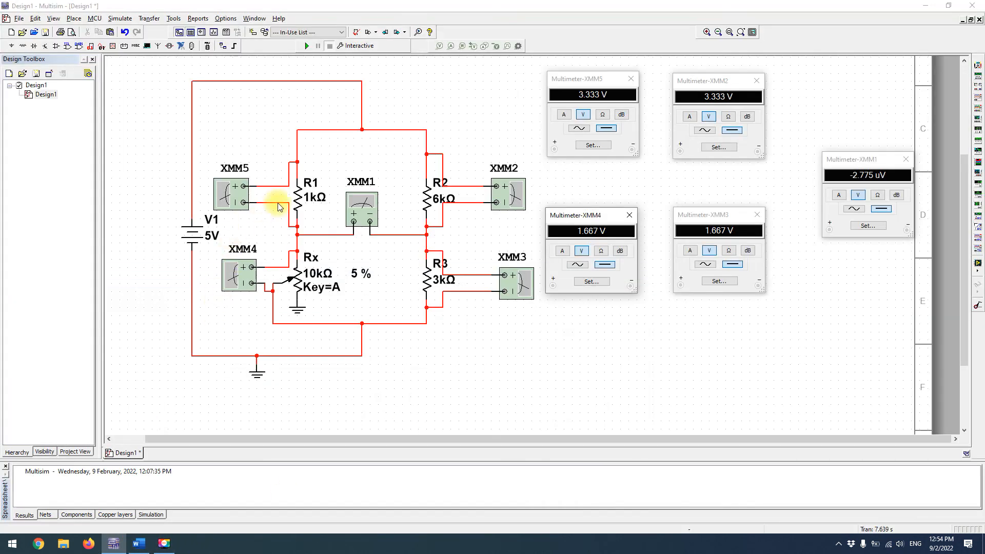
Set resistor R1 in the bridge circuit to 5 kΩ
{"action": "left_click", "coordinate": [296, 197]}
{"action": "double_click", "coordinate": [295, 197]}
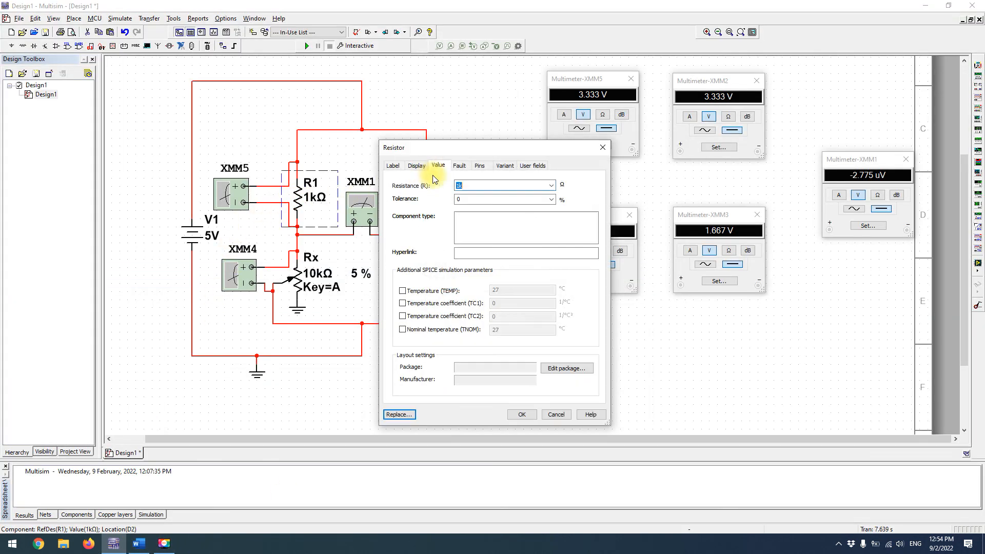
{"action": "left_click", "coordinate": [459, 186]}
{"action": "key", "text": "BackSpace"}
{"action": "type", "text": "5"}
{"action": "key", "text": "Return"}
Set resistor R2 in the bridge circuit to 4 kΩ
{"action": "left_click", "coordinate": [433, 192]}
{"action": "double_click", "coordinate": [463, 183]}
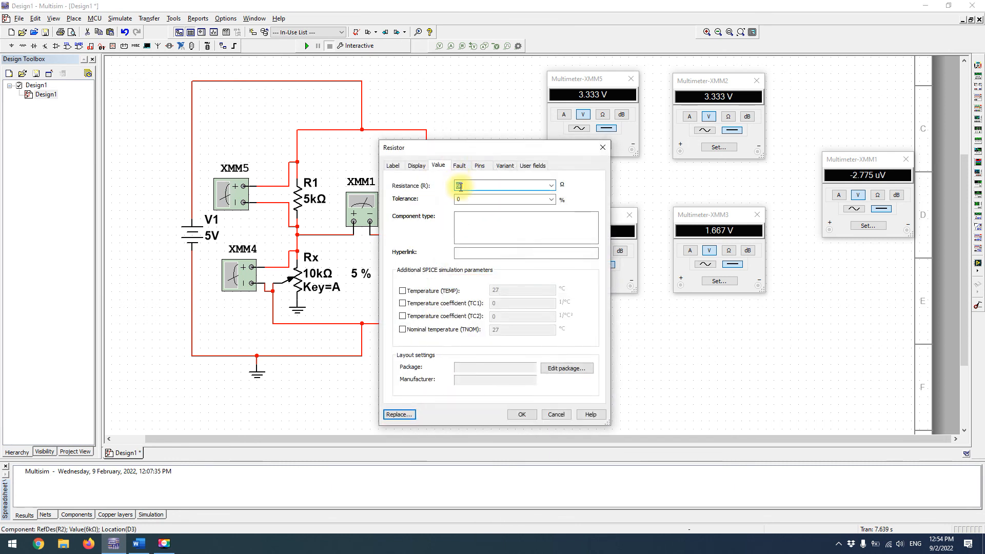
{"action": "type", "text": "4"}
{"action": "key", "text": "Return"}
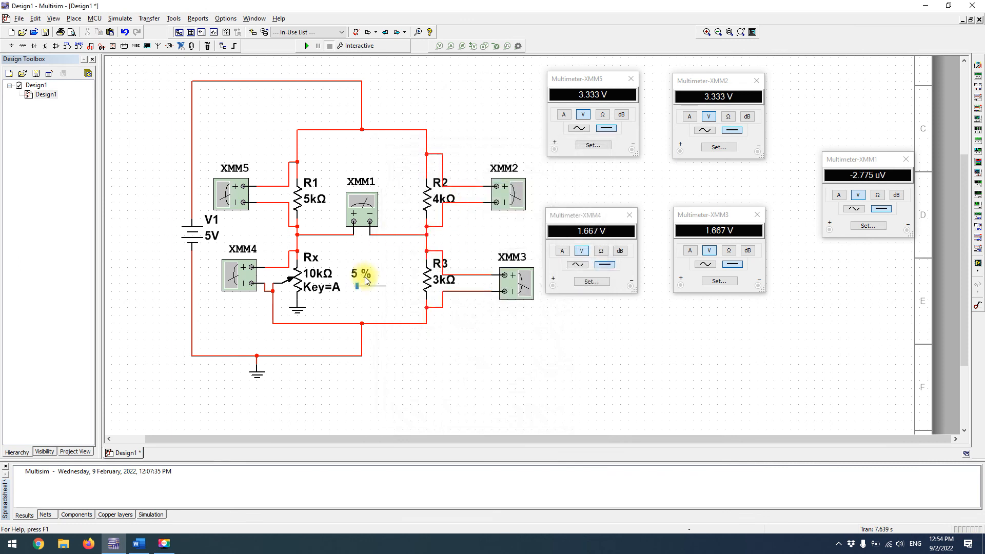
Set resistor R3 in the bridge circuit to 2 kΩ
{"action": "left_click", "coordinate": [427, 280]}
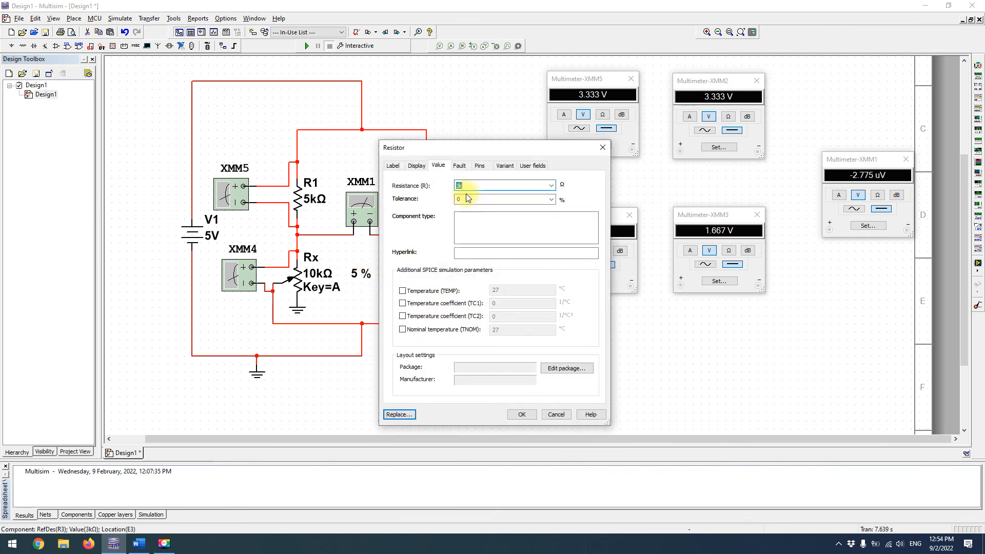
{"action": "left_click", "coordinate": [460, 185]}
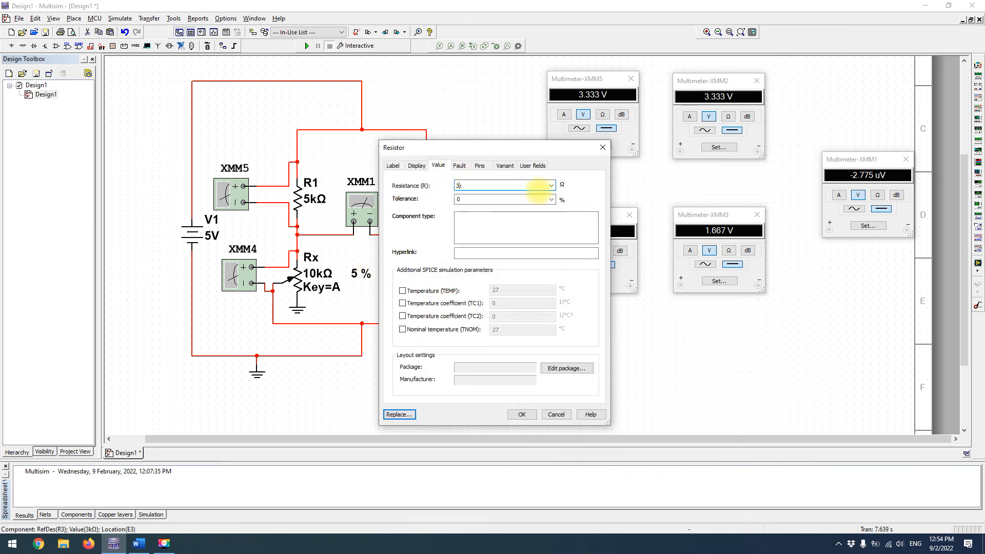
{"action": "type", "text": "2"}
{"action": "key", "text": "Return"}
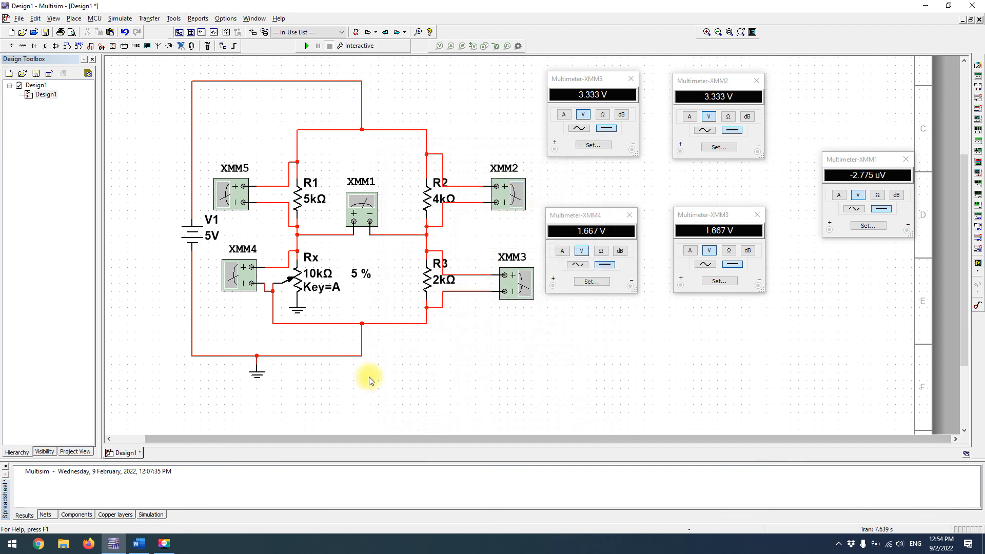
Check scenario 2's Rx value in the Word results table, and start the simulation back in Multisim
{"action": "left_click", "coordinate": [139, 543]}
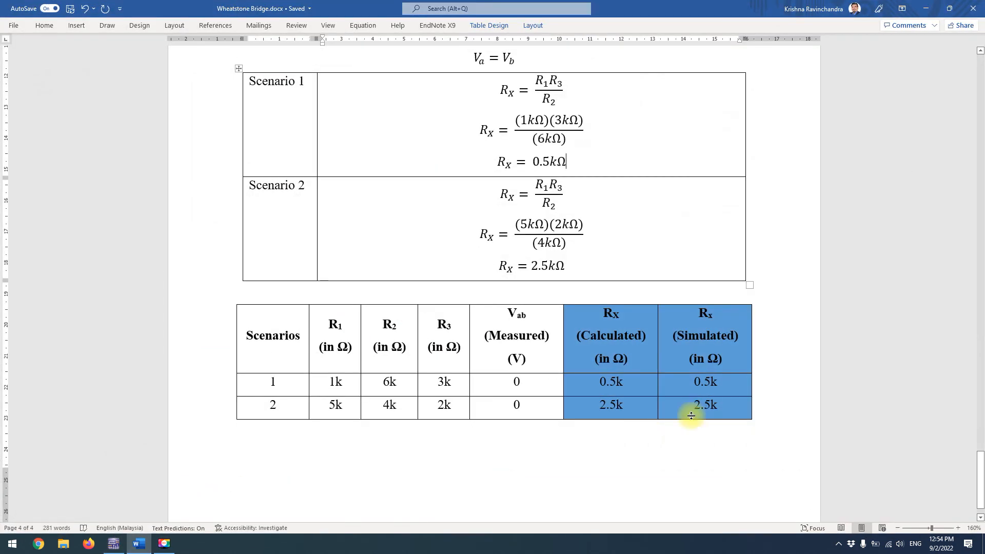
{"action": "left_click", "coordinate": [926, 8]}
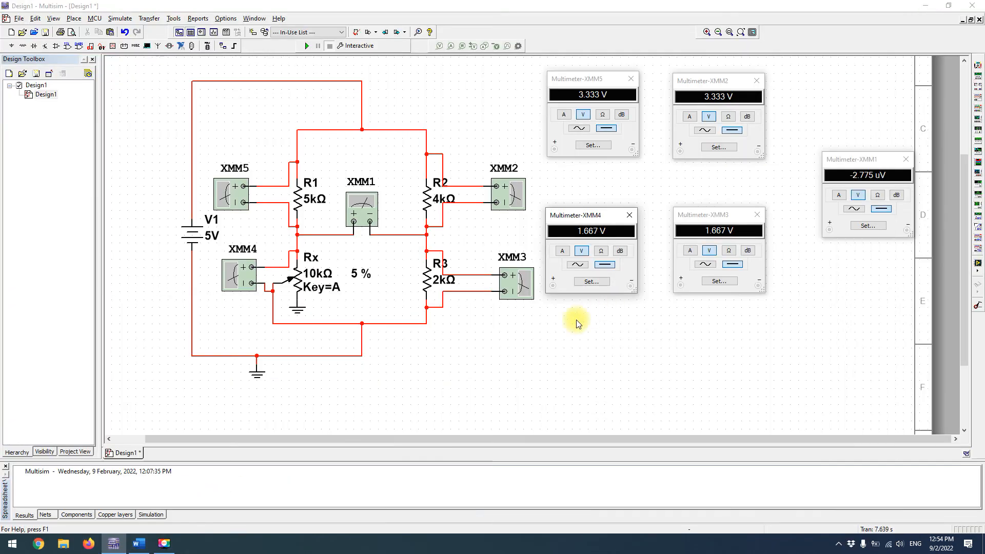
{"action": "left_click", "coordinate": [309, 46]}
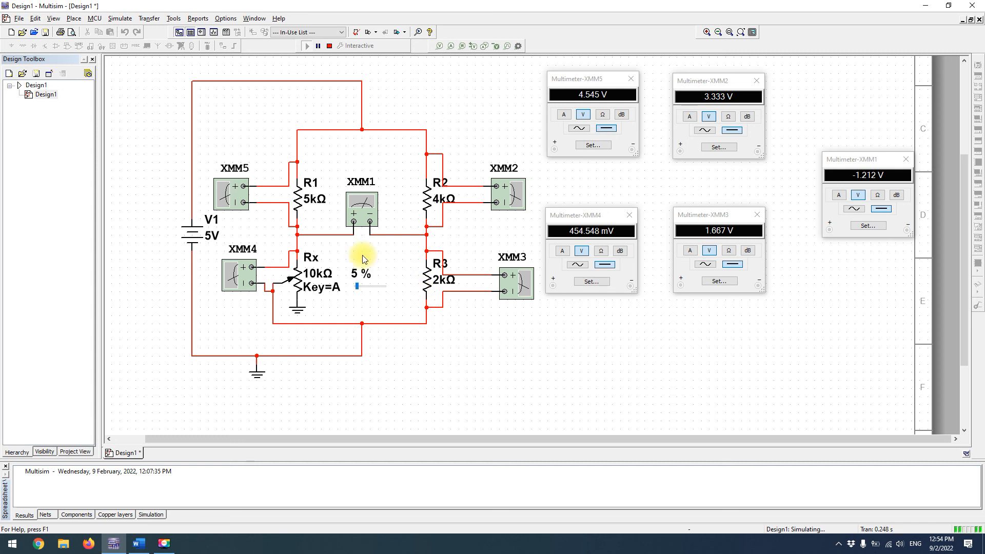
Raise the potentiometer Rx to 25 % while the simulation runs to balance the bridge
{"action": "mouse_move", "coordinate": [347, 283]}
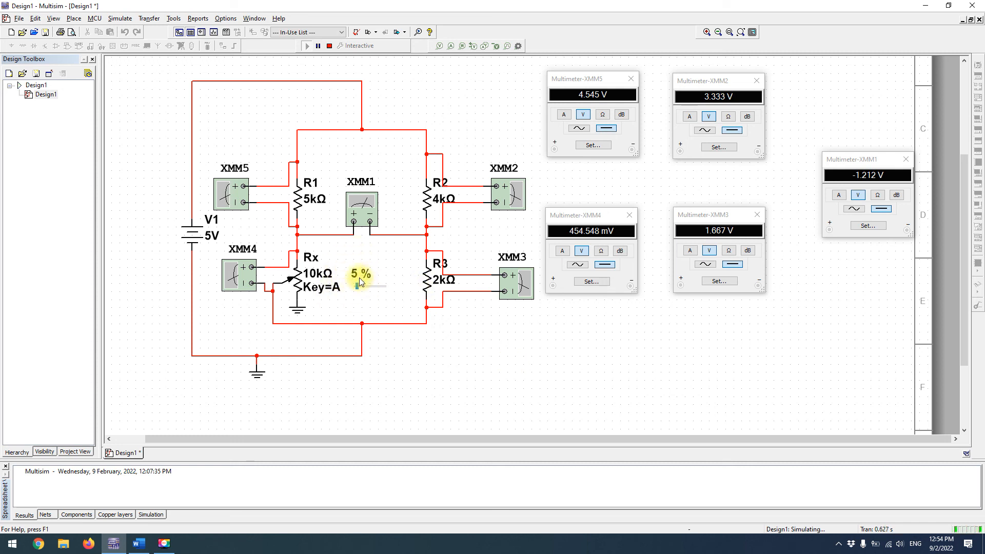
{"action": "key", "text": "a"}
{"action": "key", "text": "a"}
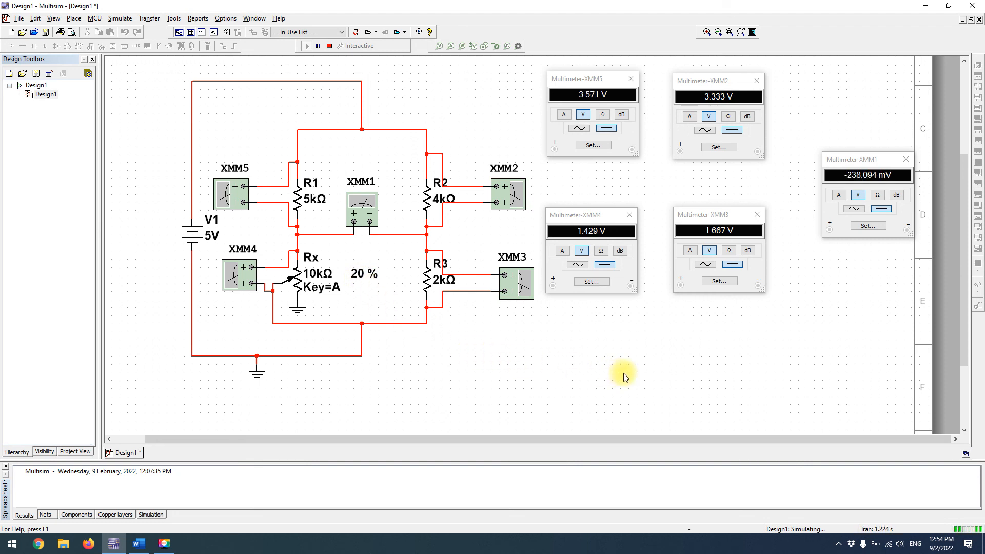
{"action": "key", "text": "a"}
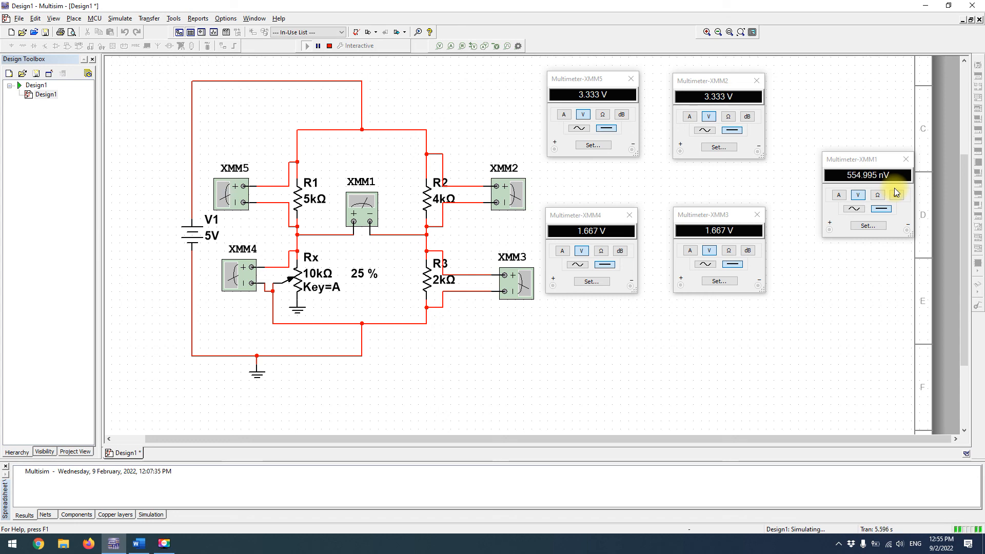
Switch to the Word document and review the unbalanced and balanced bridge results tables and the Rx calculations
{"action": "left_click", "coordinate": [139, 543]}
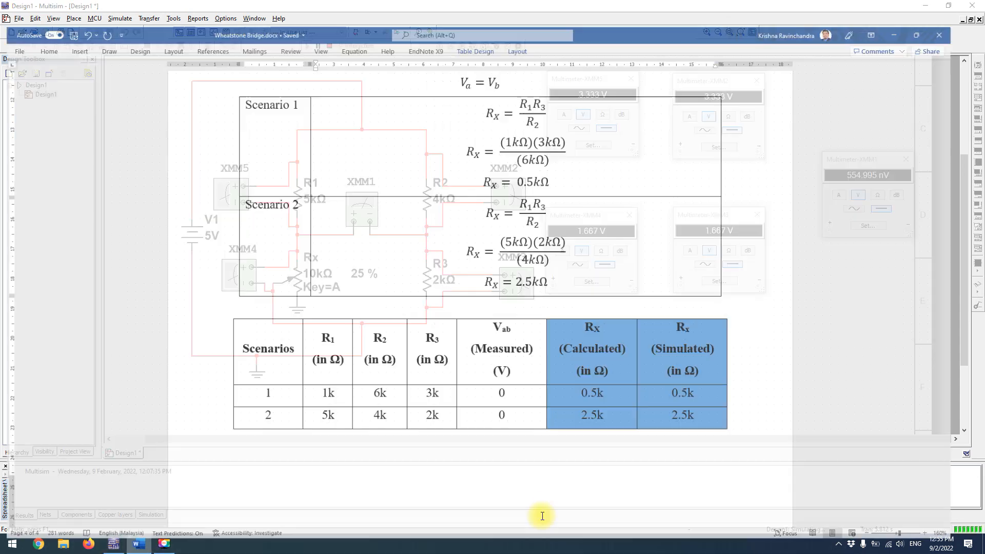
{"action": "scroll", "coordinate": [673, 427], "scroll_direction": "up", "scroll_amount": 15}
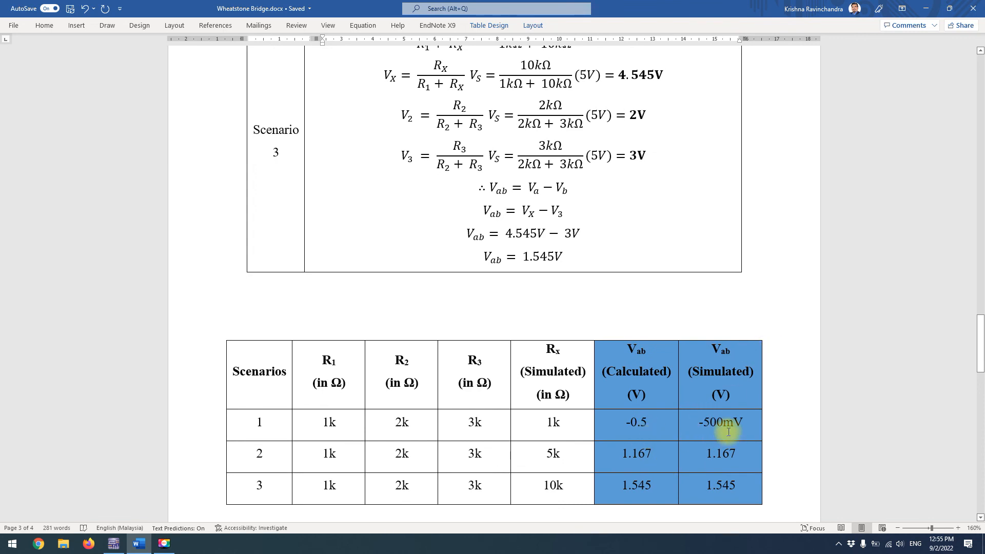
{"action": "scroll", "coordinate": [725, 431], "scroll_direction": "down", "scroll_amount": 5}
{"action": "scroll", "coordinate": [729, 432], "scroll_direction": "down", "scroll_amount": 20}
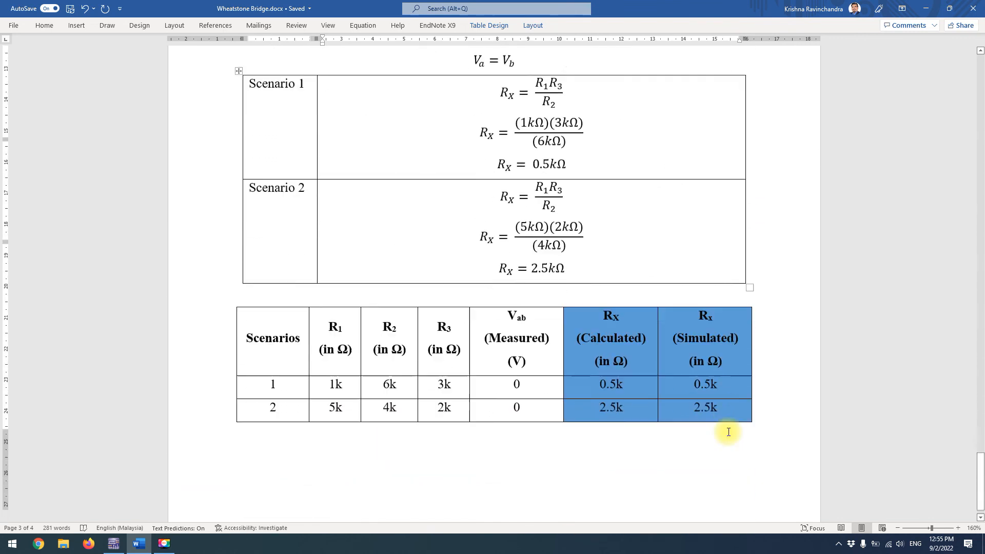
{"action": "scroll", "coordinate": [728, 431], "scroll_direction": "up", "scroll_amount": 3}
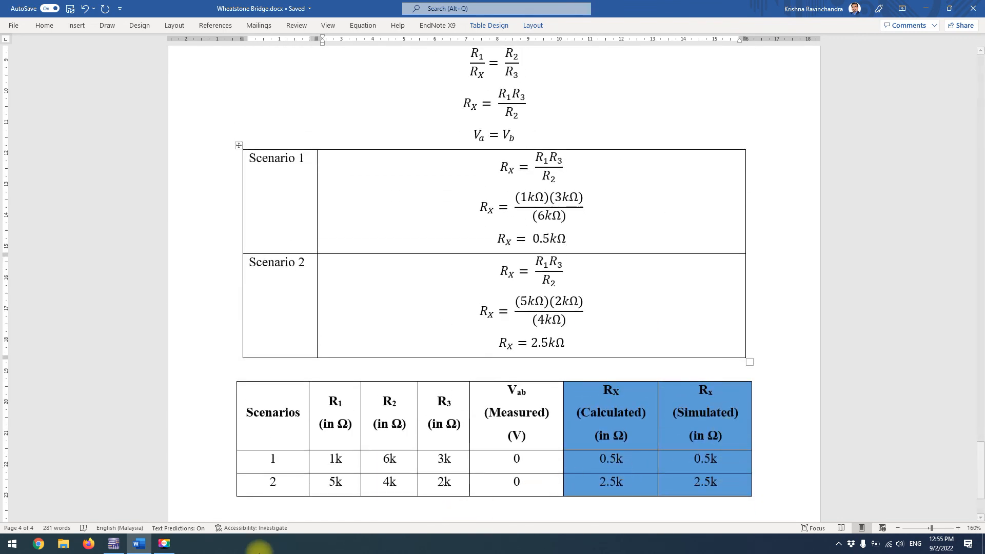